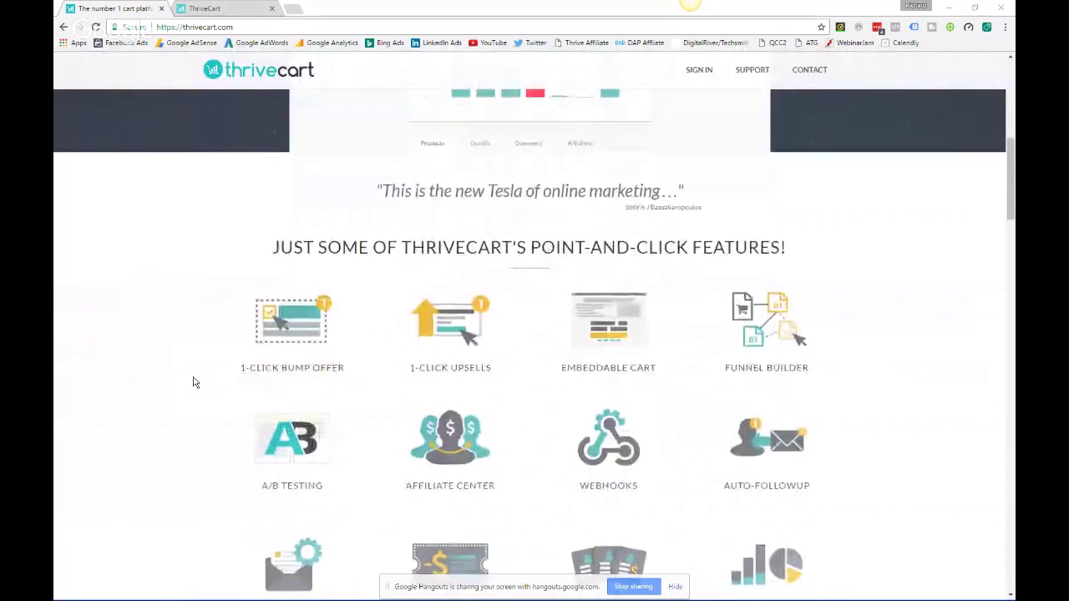
# Review the ThriveCart home page's feature list, cart templates, affiliate center, testimonials and supported integrations, ending back at the page's beginning.
pyautogui.scroll(-1, 193, 382)
pyautogui.scroll(-1, 193, 383)
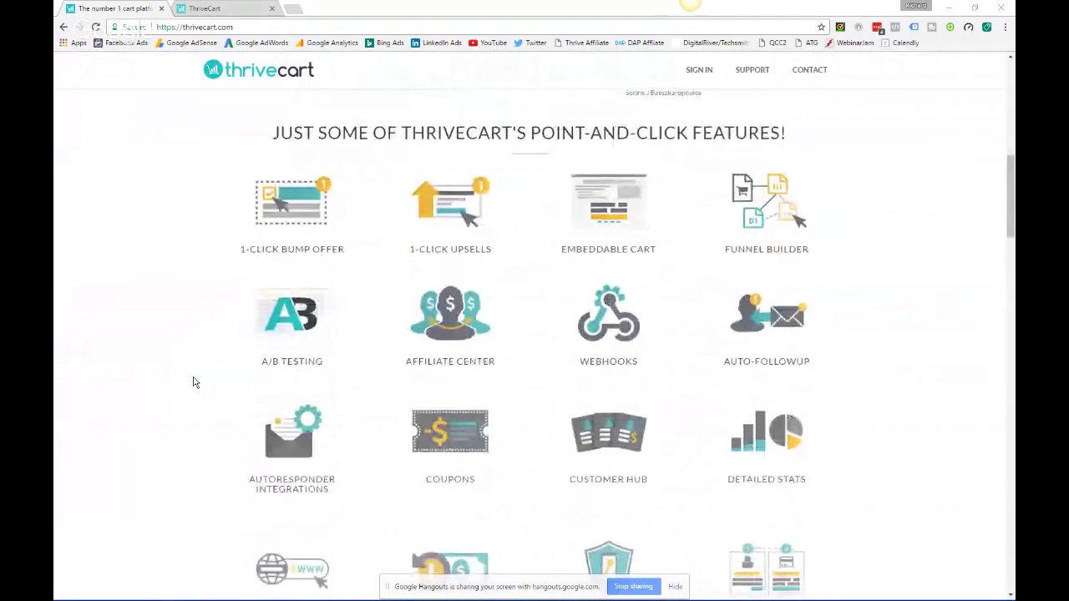
pyautogui.scroll(-1, 193, 383)
pyautogui.scroll(-1, 193, 382)
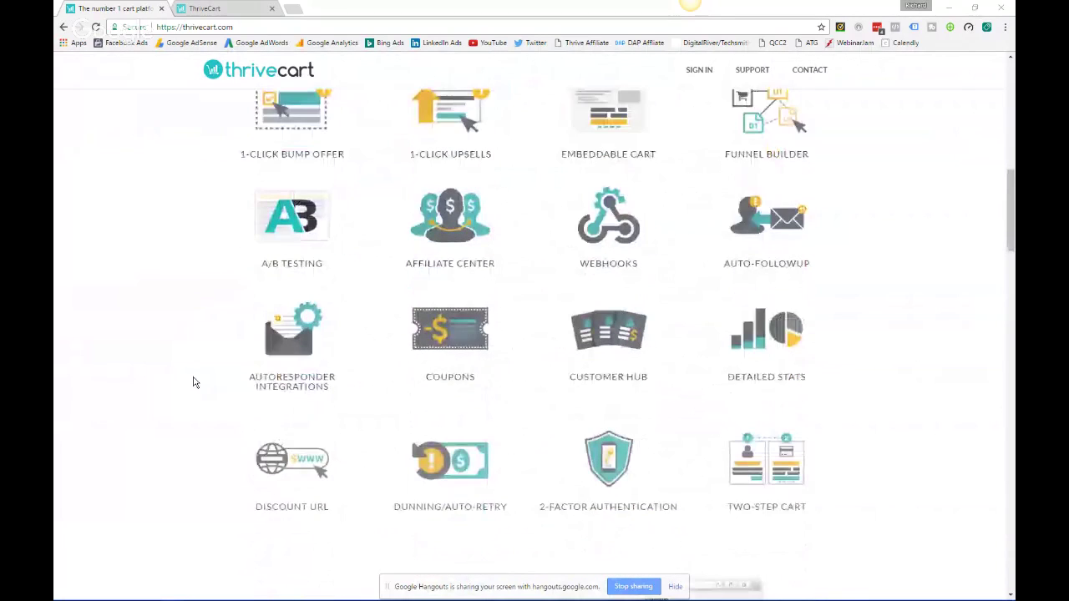
pyautogui.scroll(-4, 193, 383)
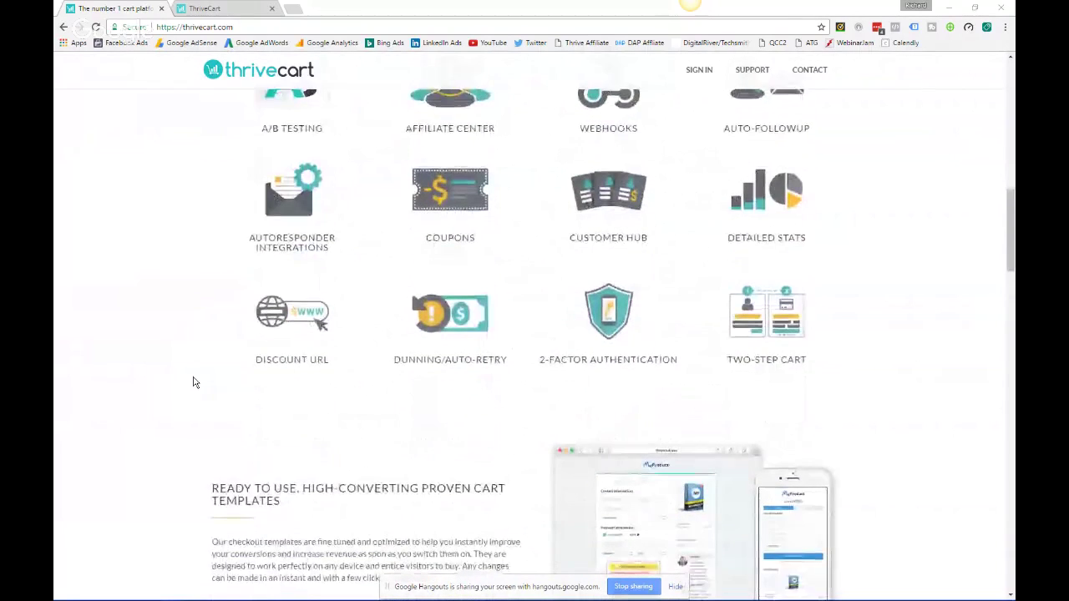
pyautogui.scroll(-3, 193, 382)
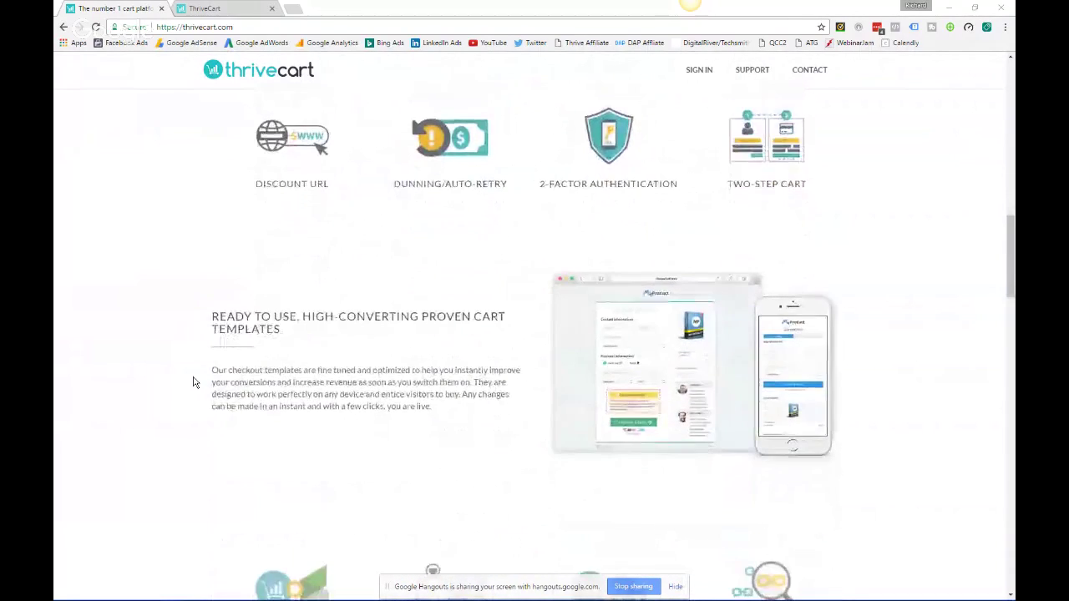
pyautogui.scroll(-4, 193, 382)
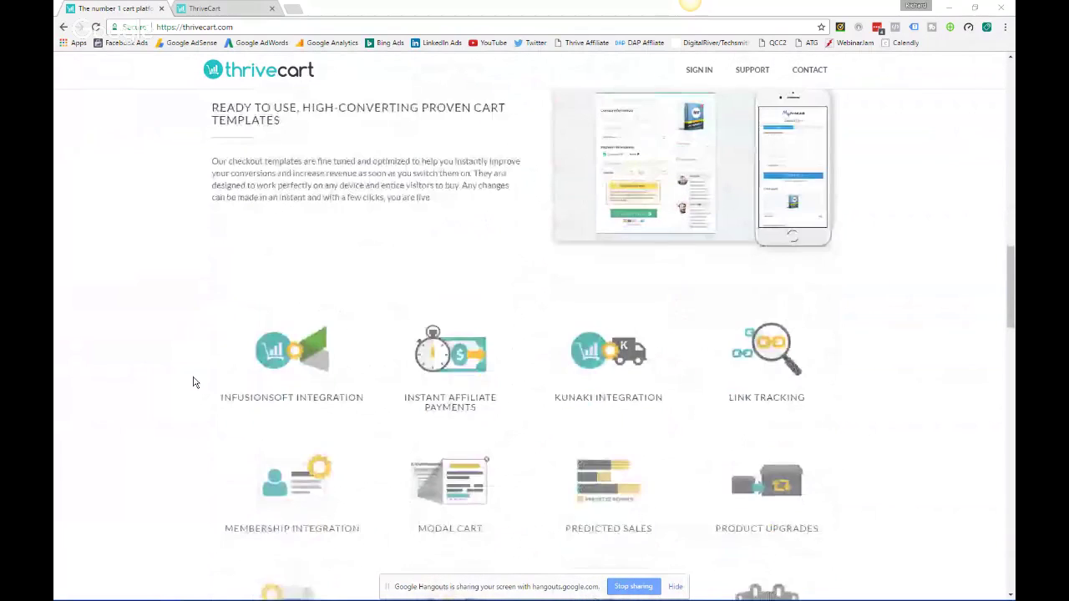
pyautogui.scroll(-3, 192, 383)
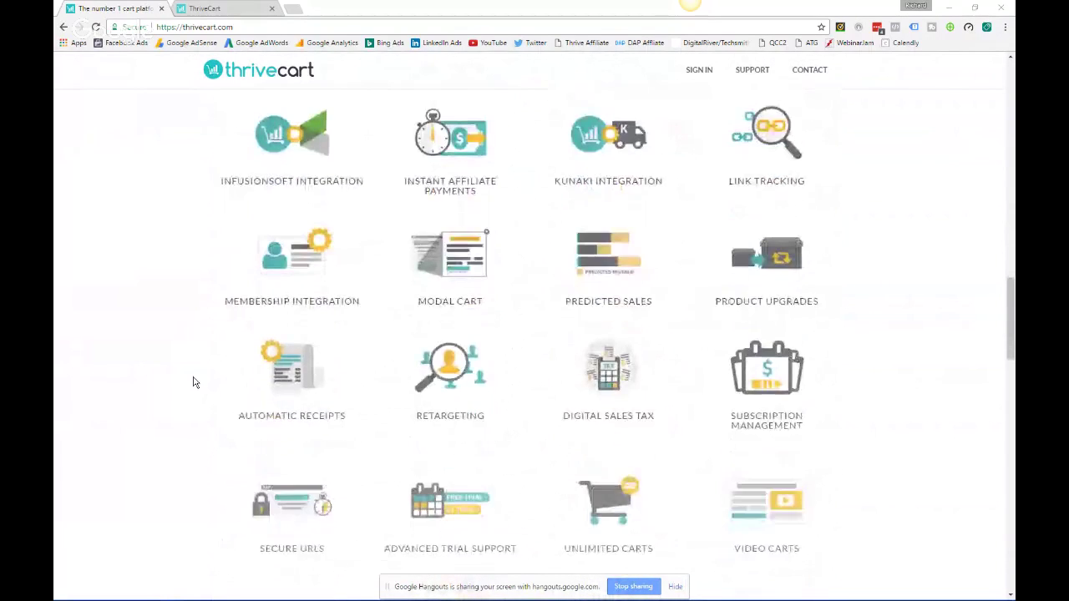
pyautogui.scroll(-4, 193, 383)
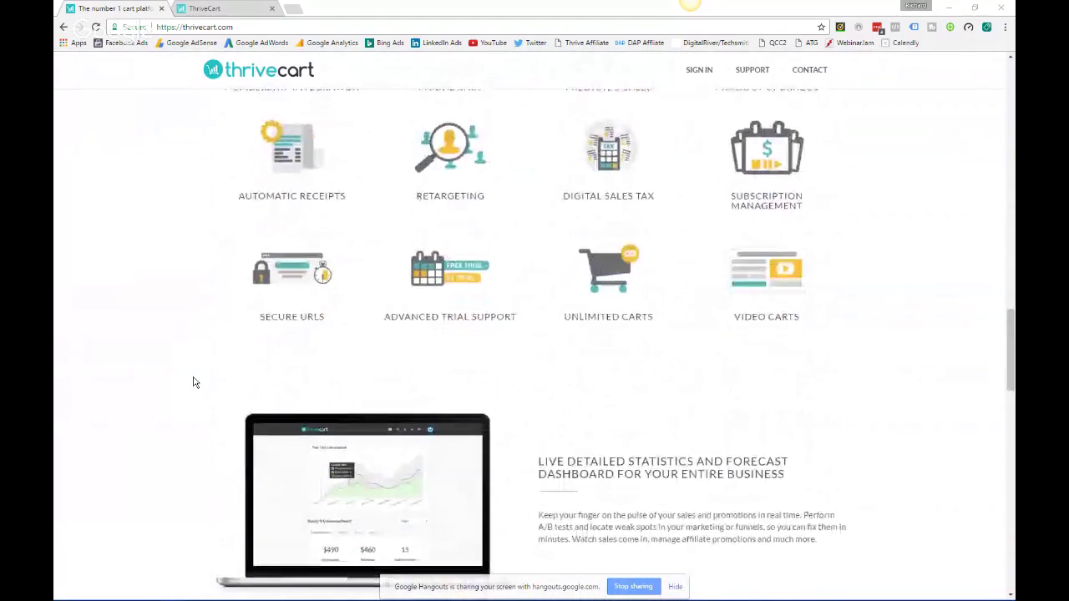
pyautogui.scroll(-4, 193, 383)
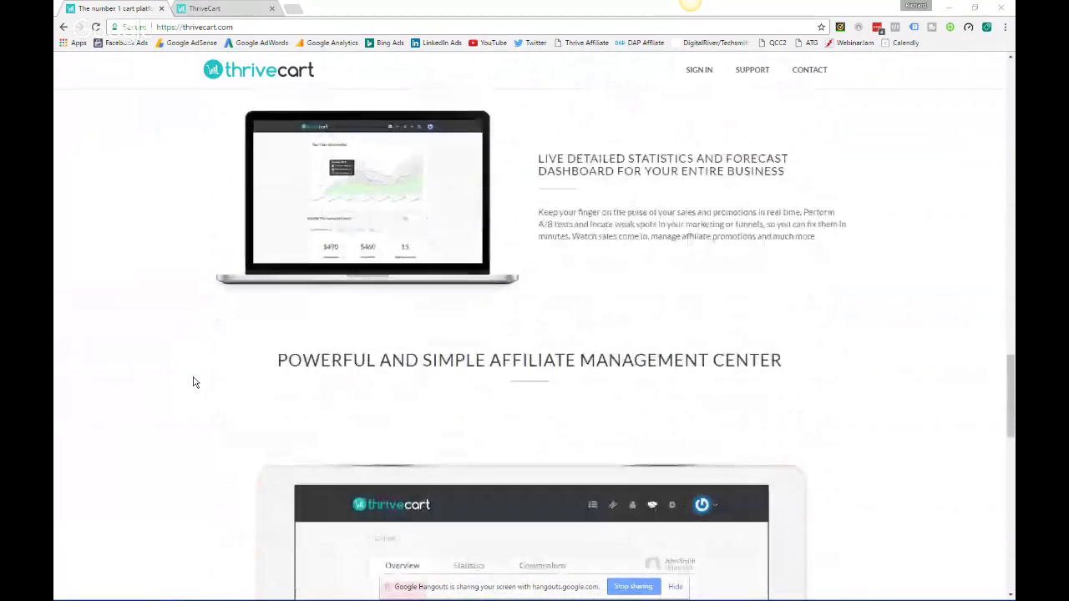
pyautogui.scroll(-5, 193, 382)
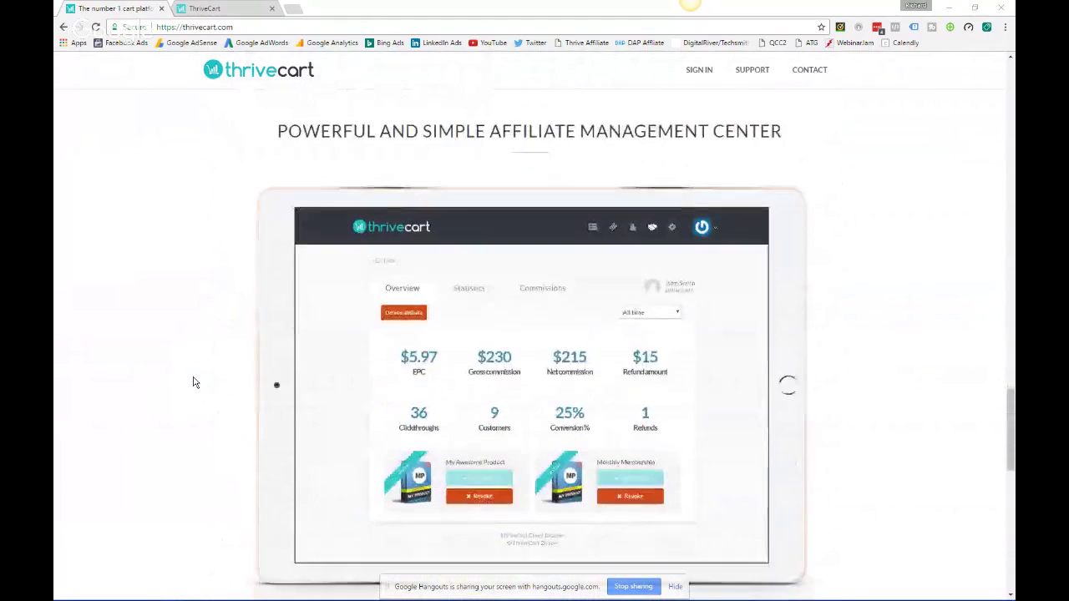
pyautogui.scroll(-4, 193, 383)
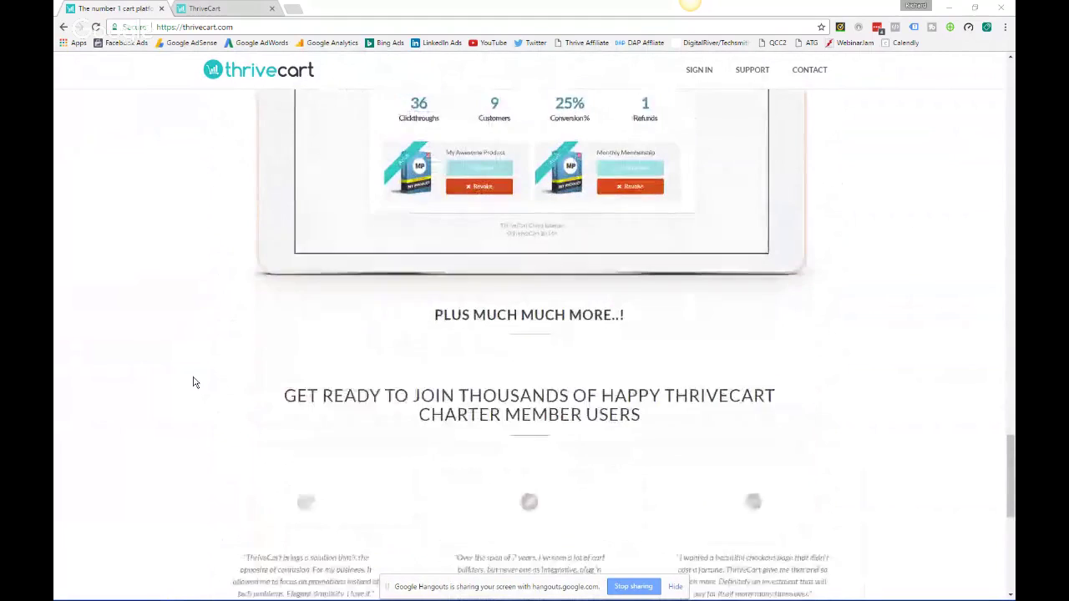
pyautogui.scroll(-4, 193, 383)
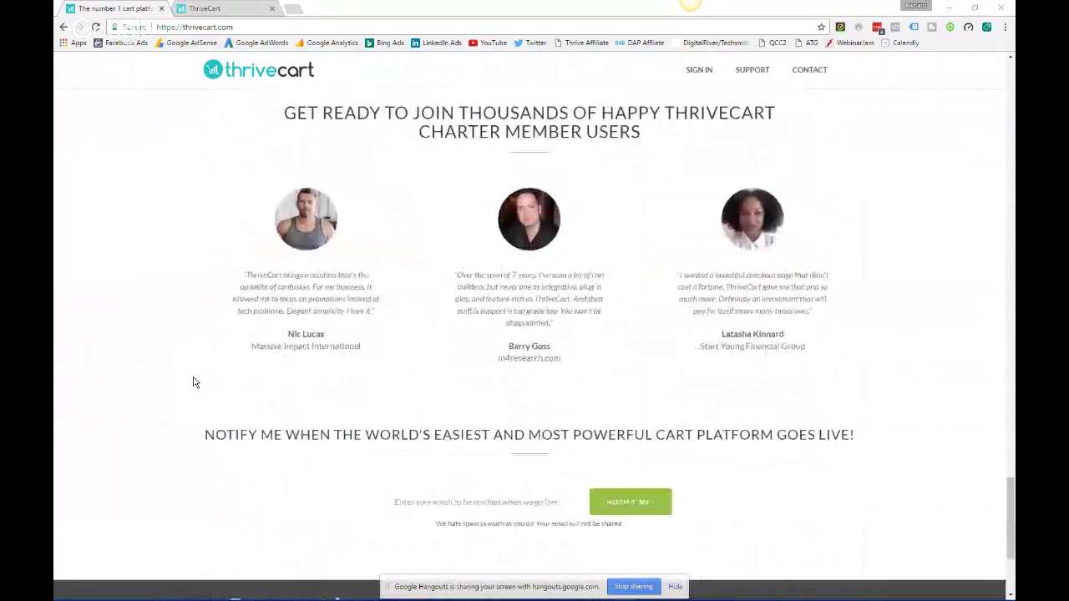
pyautogui.scroll(-2, 193, 383)
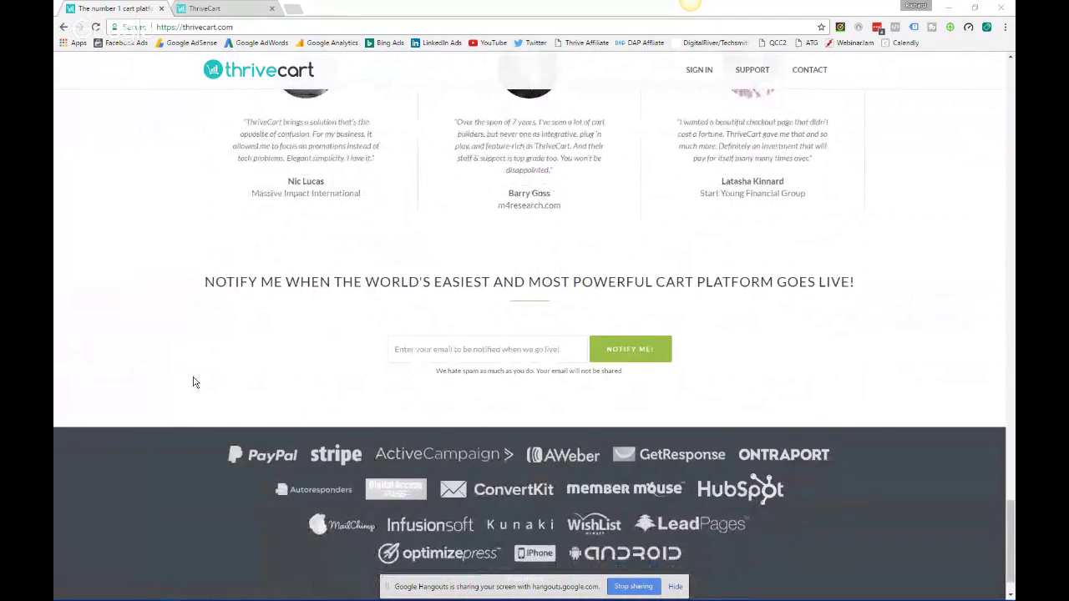
pyautogui.scroll(-1, 193, 383)
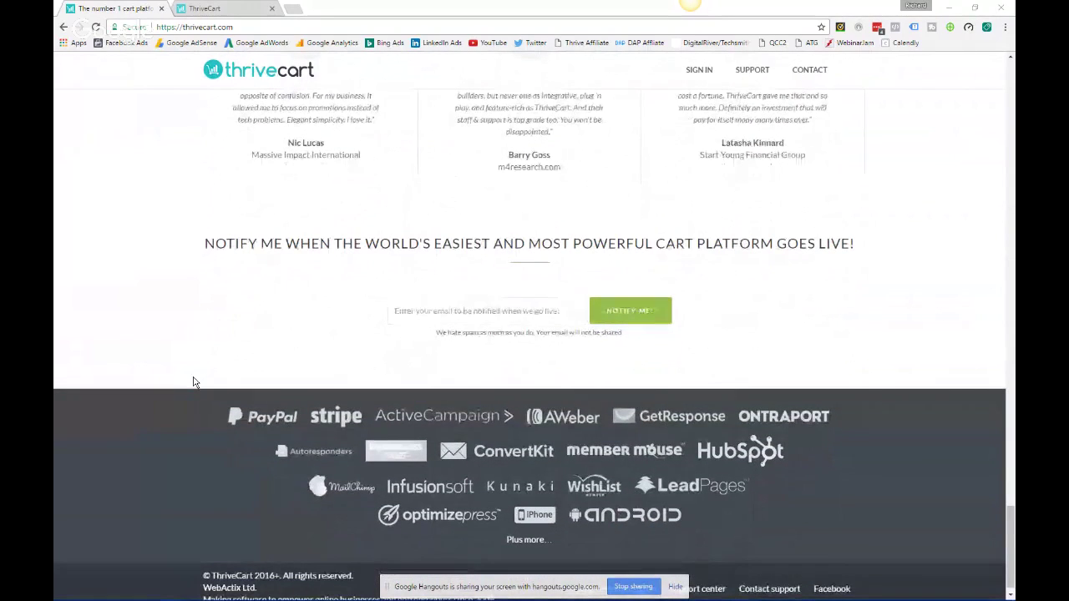
pyautogui.moveTo(1011, 550); pyautogui.dragTo(1011, 68)
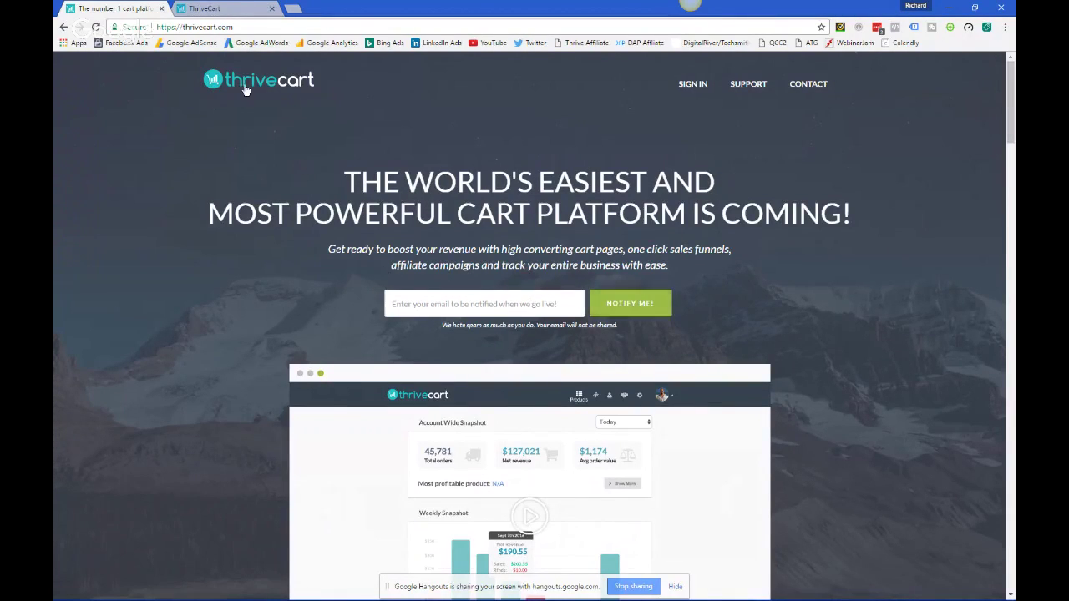
# Switch to the open account dashboard, expand the full account-wide snapshot and show its test stats.
pyautogui.click(224, 10)
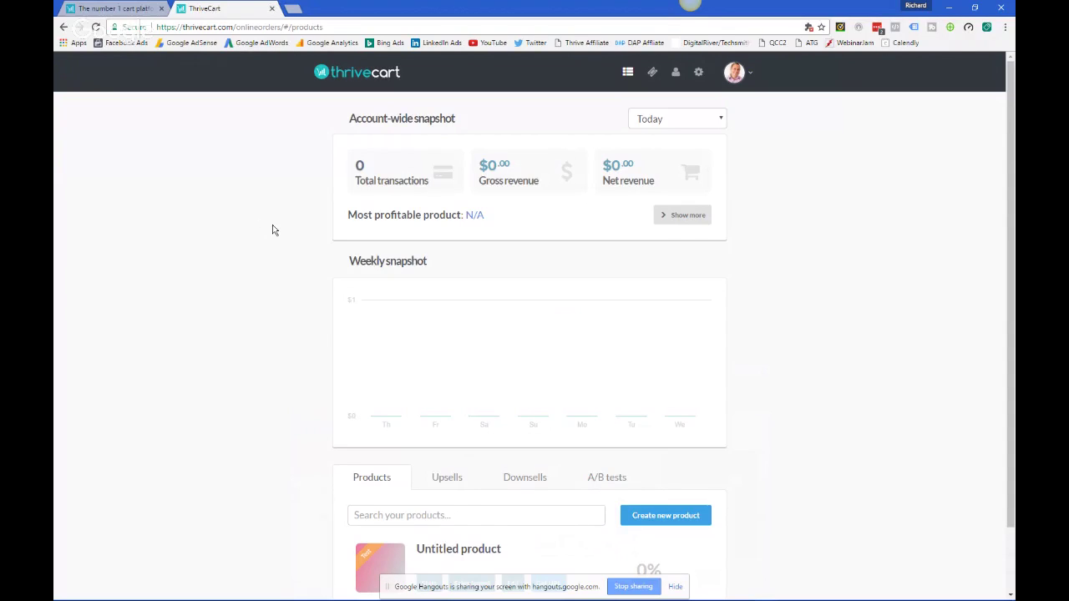
pyautogui.scroll(-1, 272, 232)
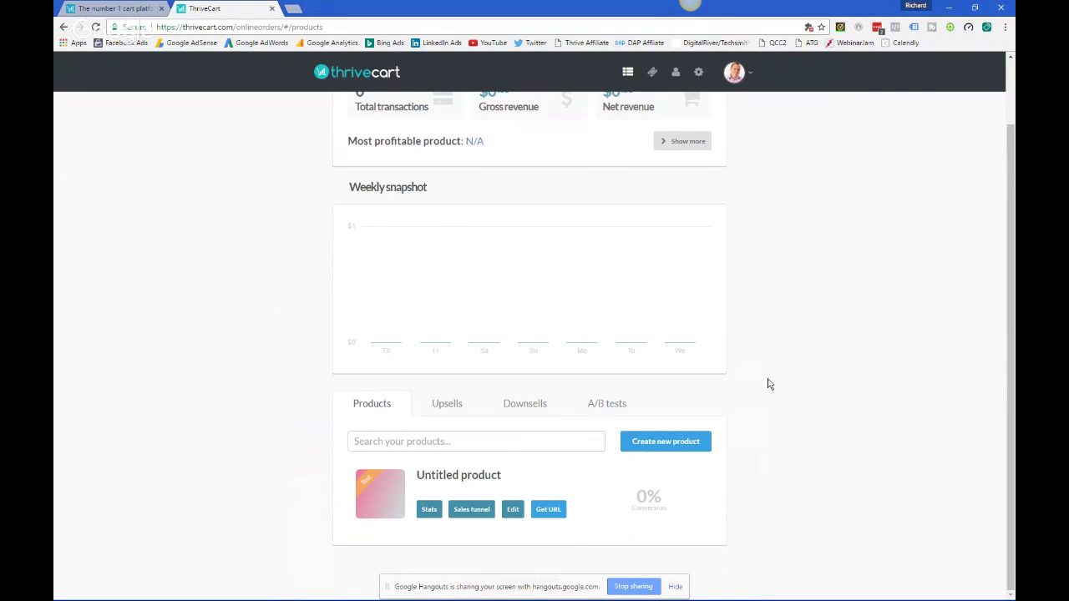
pyautogui.scroll(1, 299, 399)
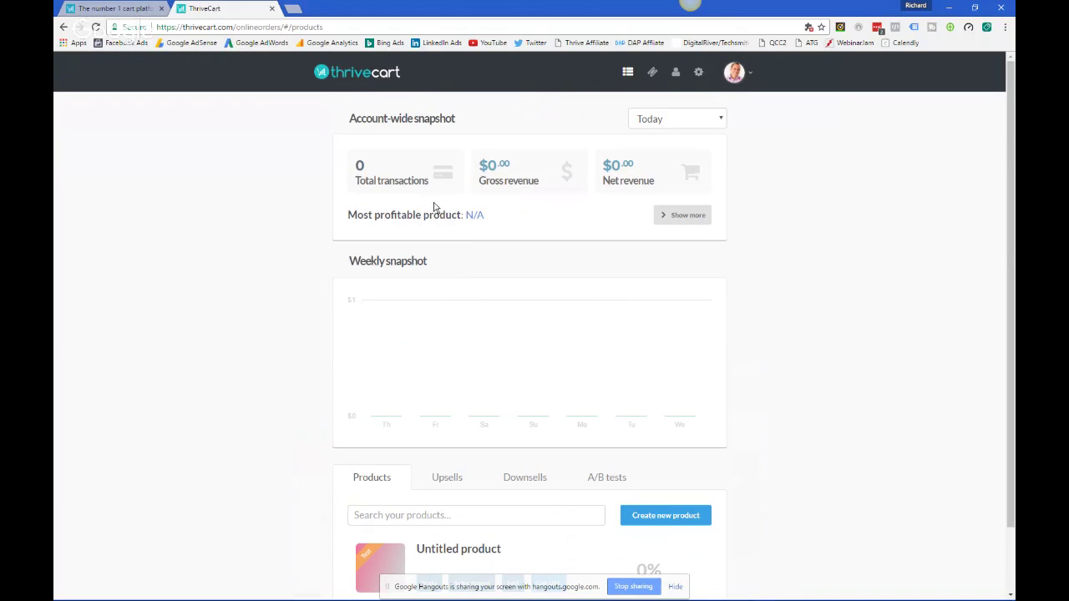
pyautogui.click(678, 215)
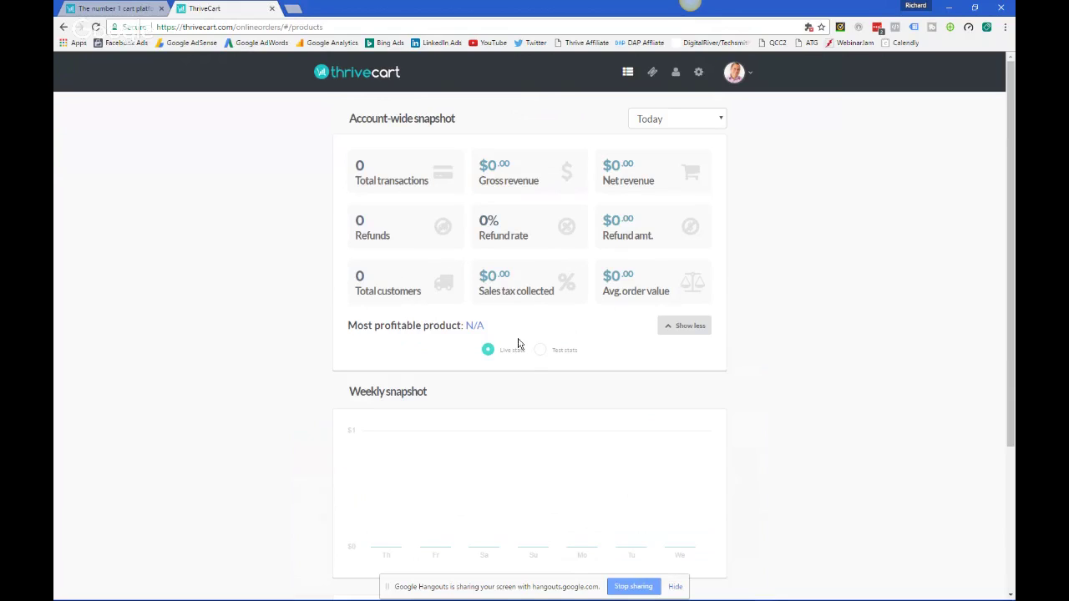
pyautogui.click(539, 354)
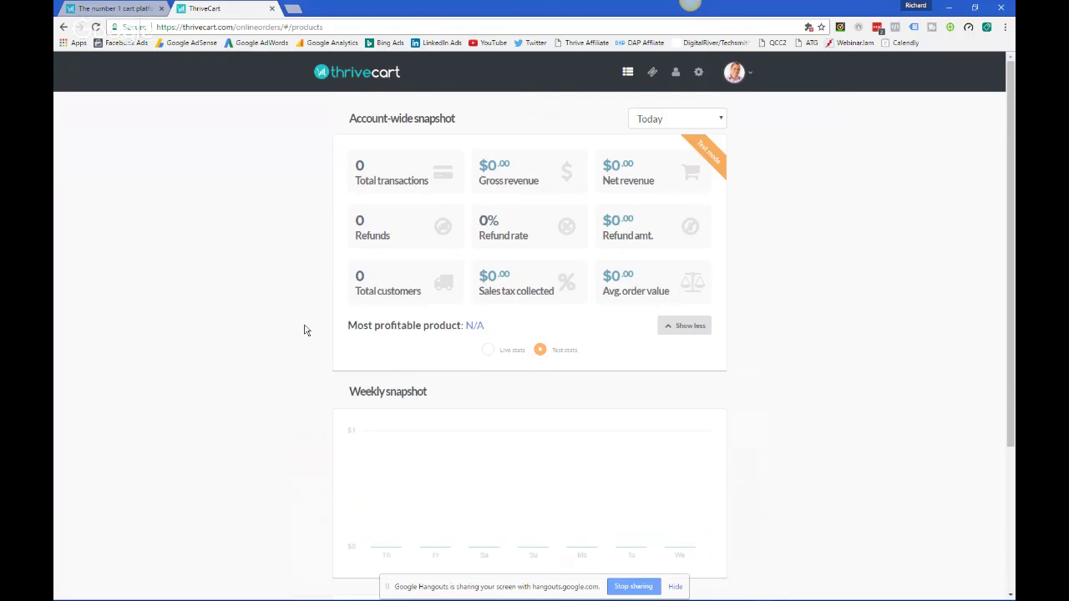
# Examine the dashboard's Products, Upsells, Downsells and A/B tests lists, ending on the Products list.
pyautogui.scroll(-1, 292, 359)
pyautogui.scroll(-2, 289, 367)
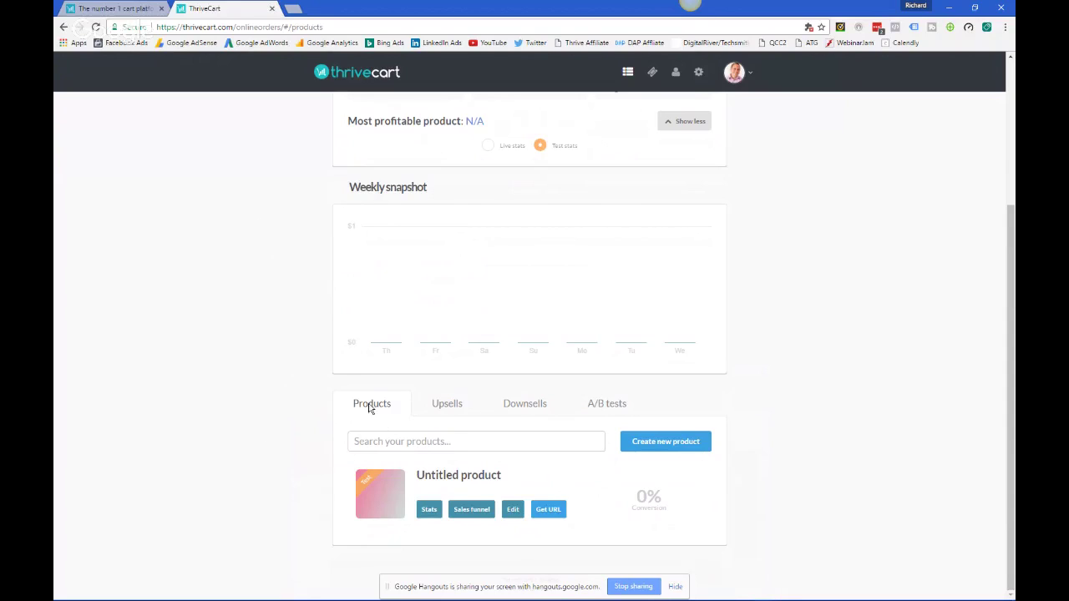
pyautogui.click(432, 402)
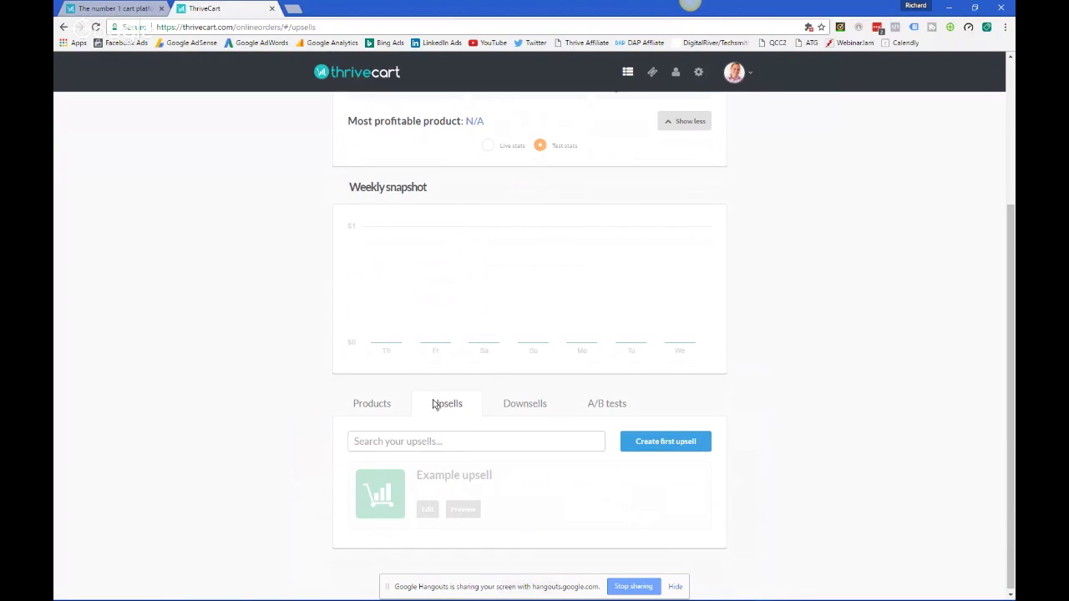
pyautogui.click(366, 406)
pyautogui.click(411, 442)
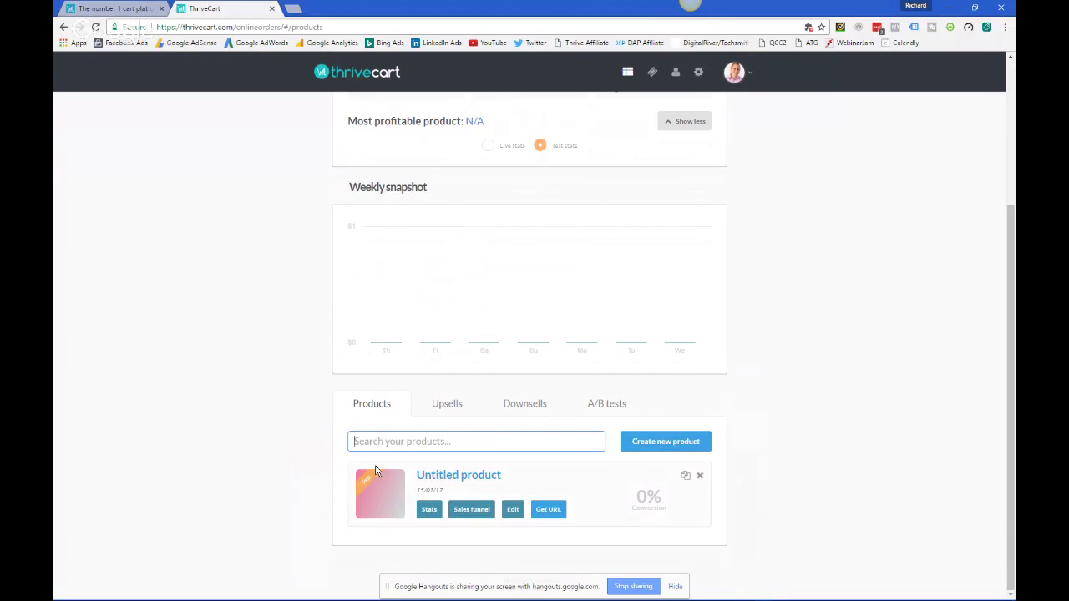
pyautogui.click(433, 408)
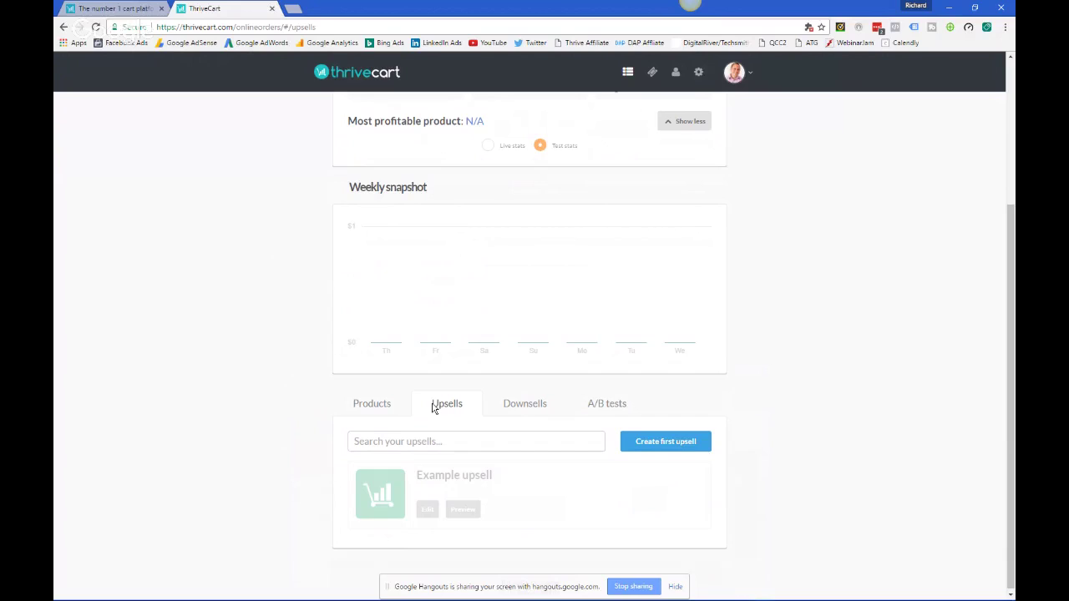
pyautogui.click(533, 407)
pyautogui.click(585, 409)
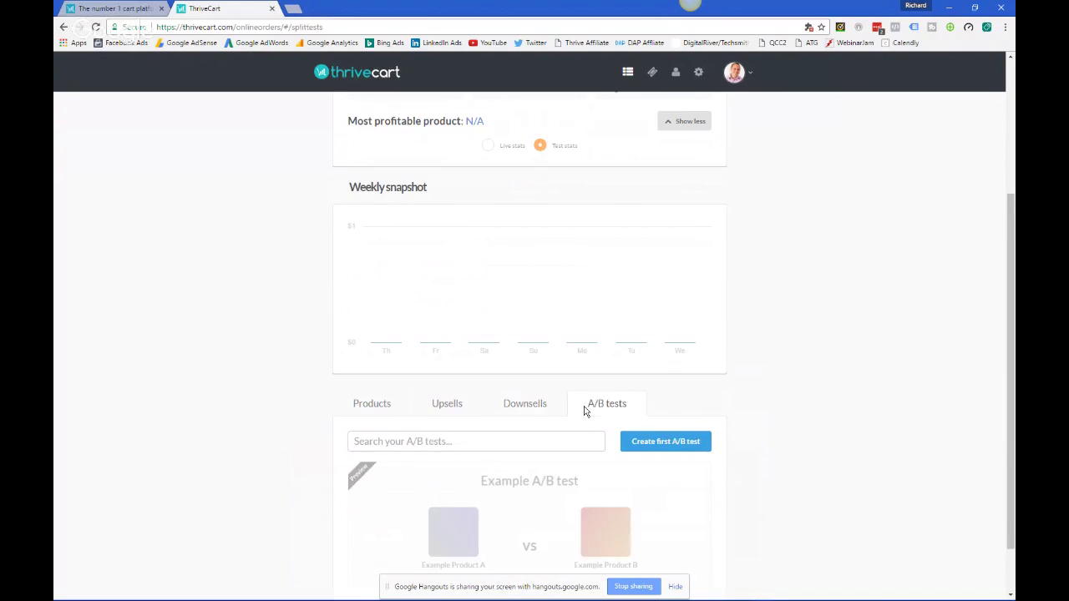
pyautogui.scroll(-1, 585, 411)
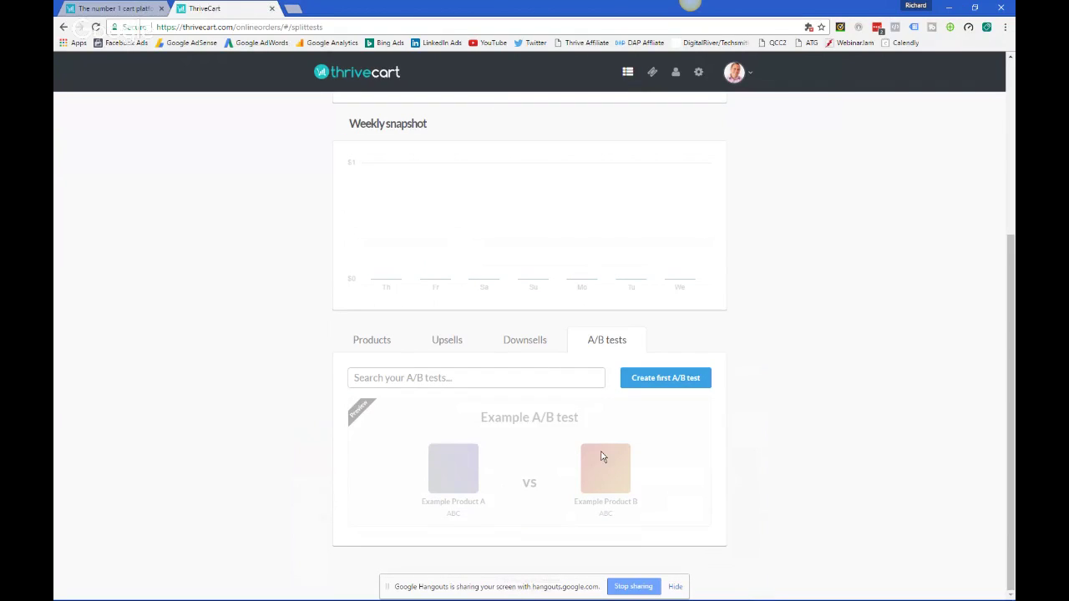
pyautogui.click(365, 343)
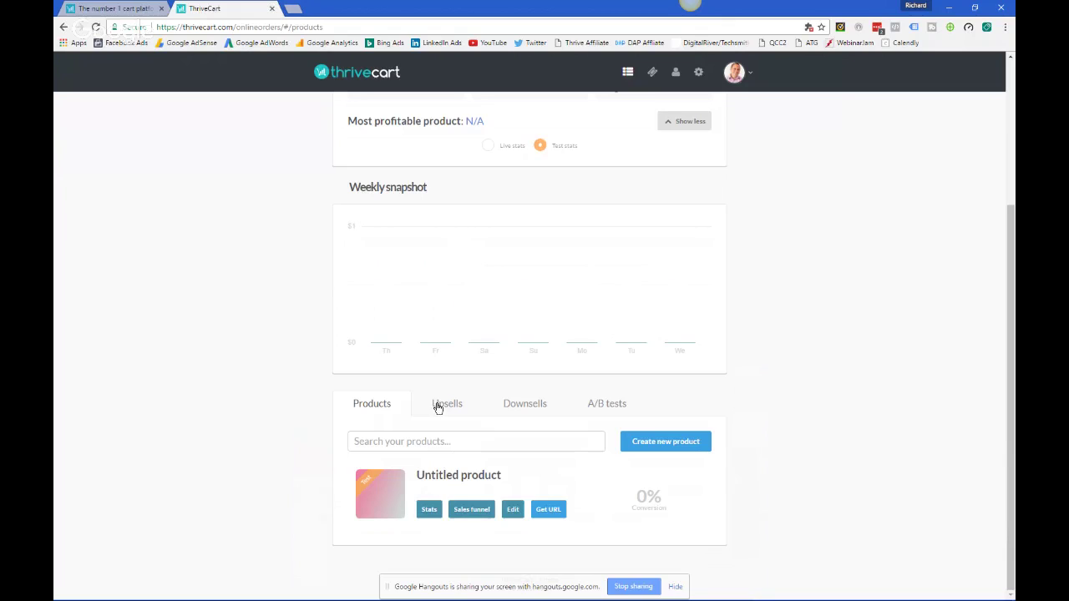
# Examine the untitled product's test mode stats and 7 day sales snapshot, ending back at the product list.
pyautogui.click(430, 510)
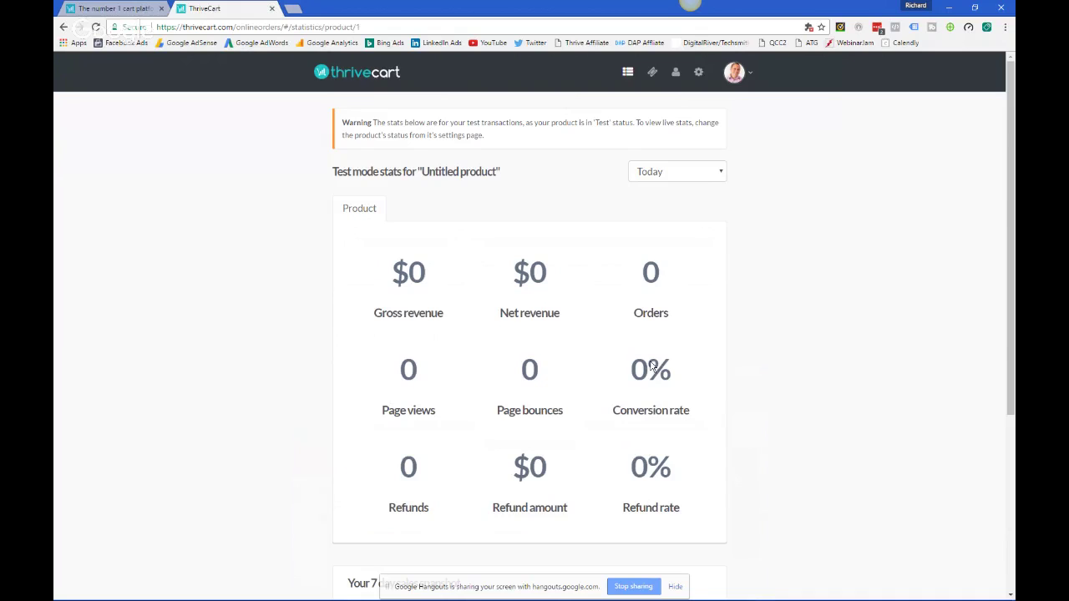
pyautogui.scroll(-1, 368, 439)
pyautogui.scroll(-2, 333, 437)
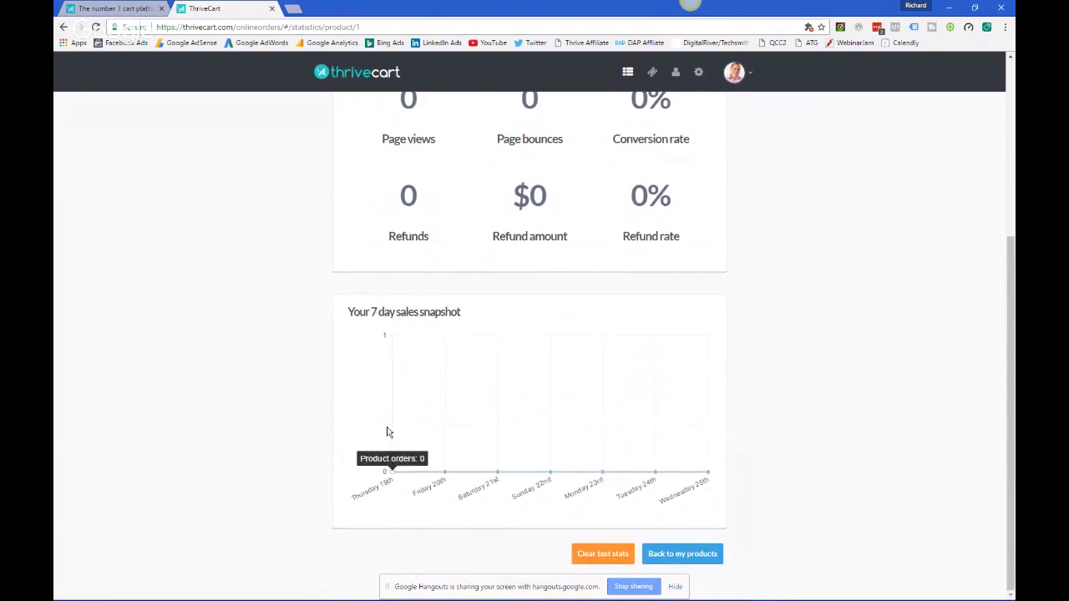
pyautogui.moveTo(503, 469)
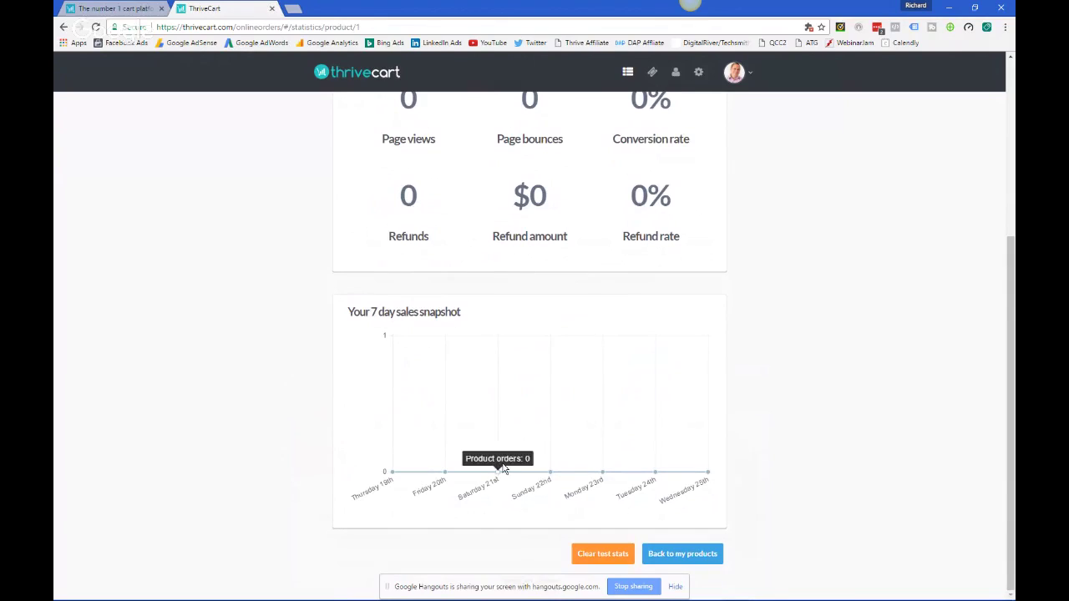
pyautogui.click(692, 554)
# Enable attaching upsells in the untitled product's sales funnel and turn on two-click upsell buttons.
pyautogui.scroll(-1, 378, 477)
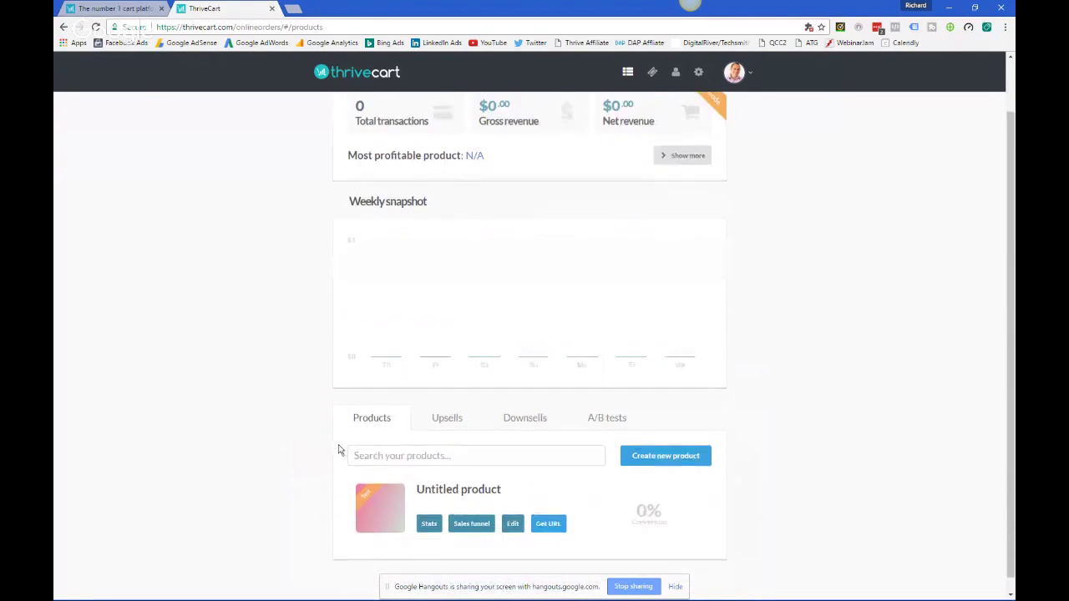
pyautogui.click(473, 510)
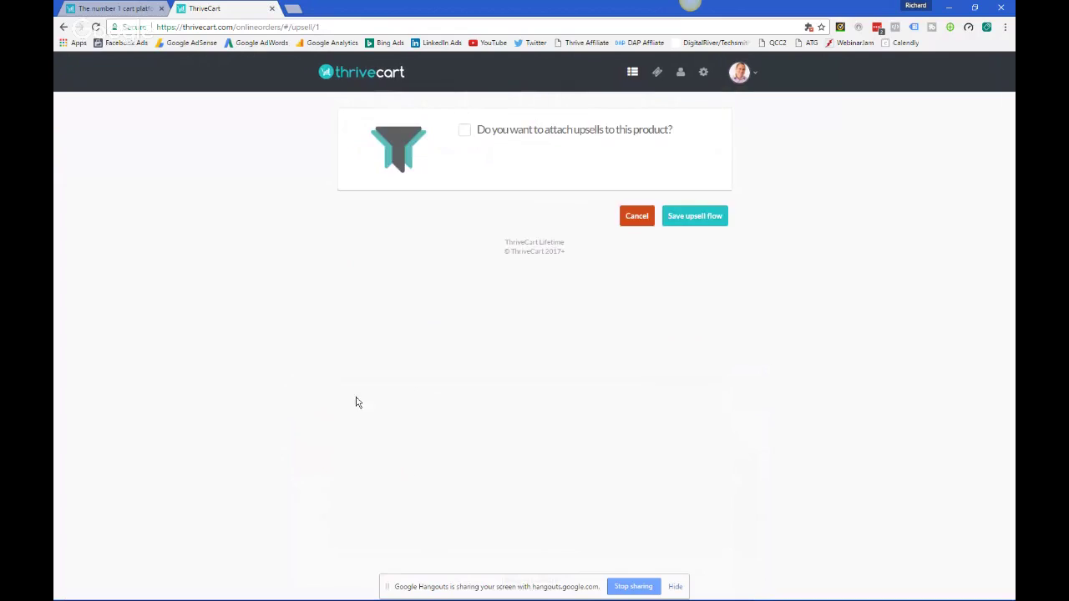
pyautogui.click(462, 132)
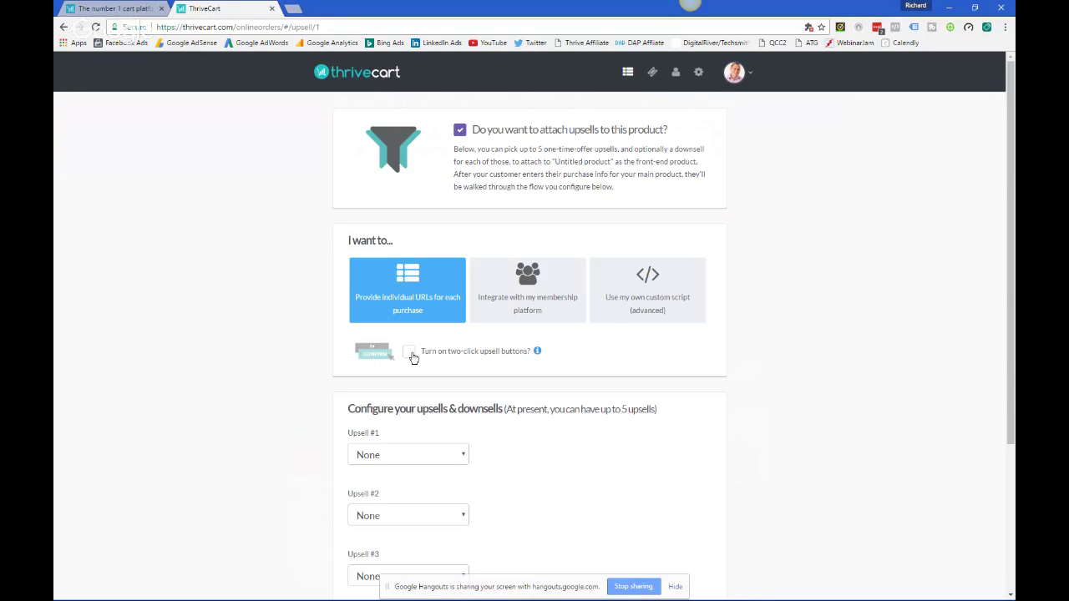
pyautogui.click(410, 355)
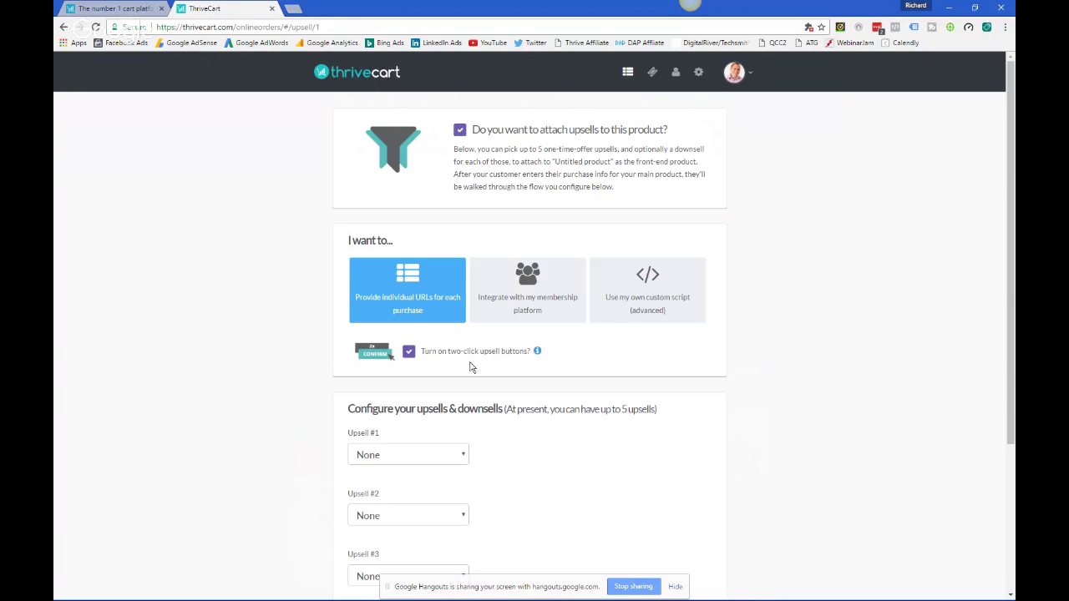
# Choose membership platform integration as the funnel's fulfillment method and open the page of supported membership platforms.
pyautogui.click(516, 289)
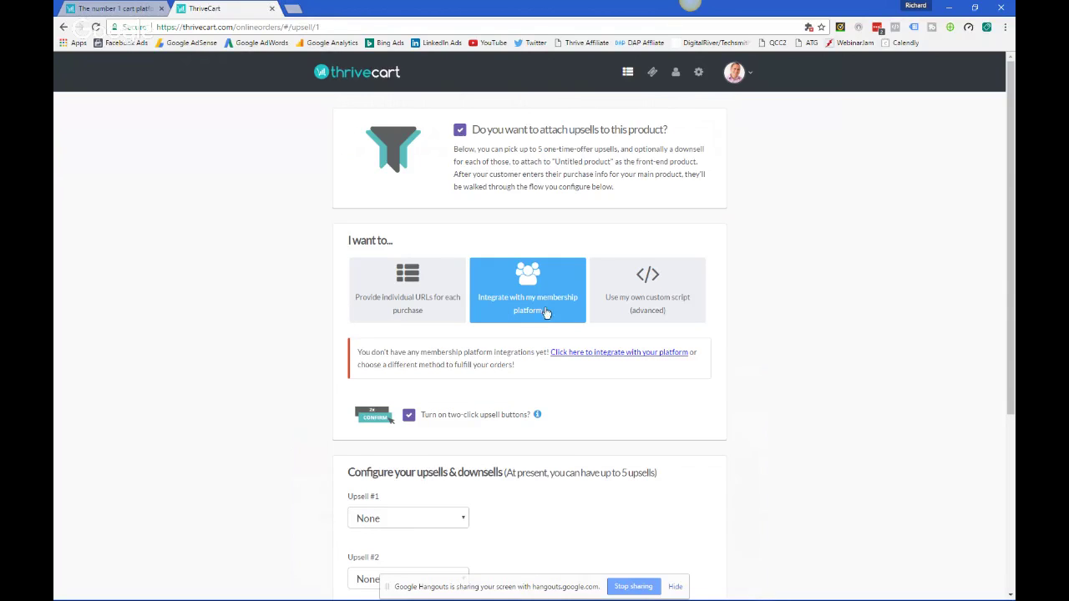
pyautogui.click(571, 357)
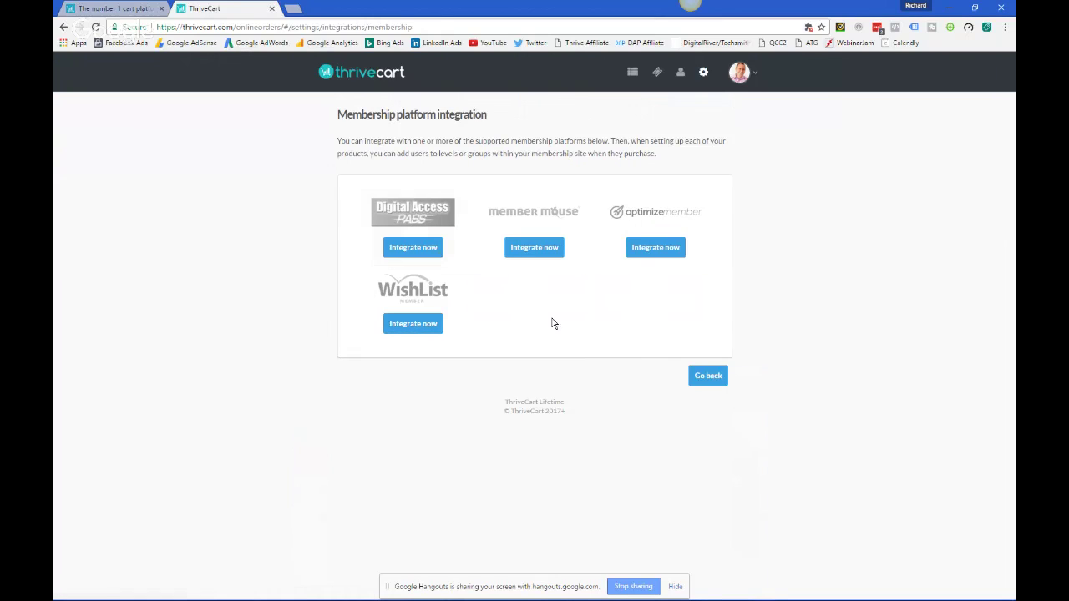
# Examine the supported payment gateways, autoresponders, membership platforms, webinar platforms and fulfillment services, ending back at the Integrations overview.
pyautogui.click(702, 376)
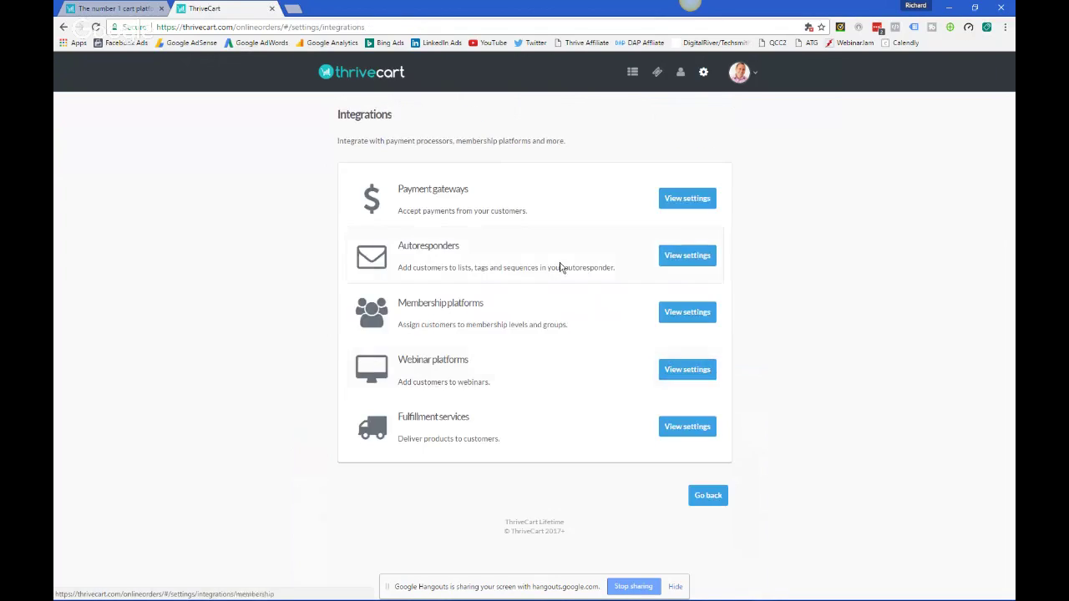
pyautogui.click(671, 202)
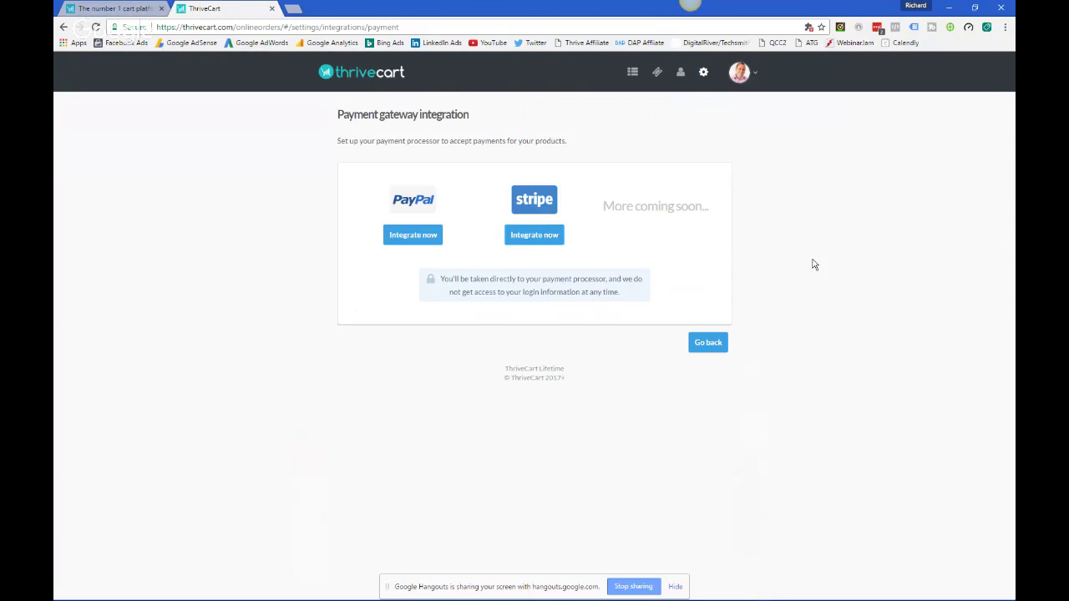
pyautogui.click(708, 345)
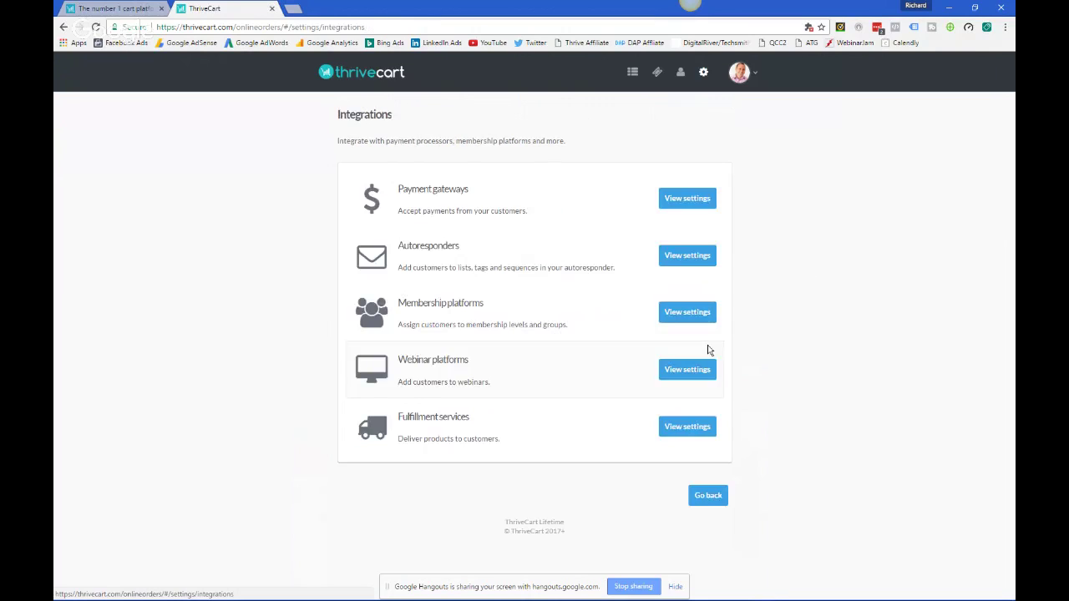
pyautogui.click(698, 258)
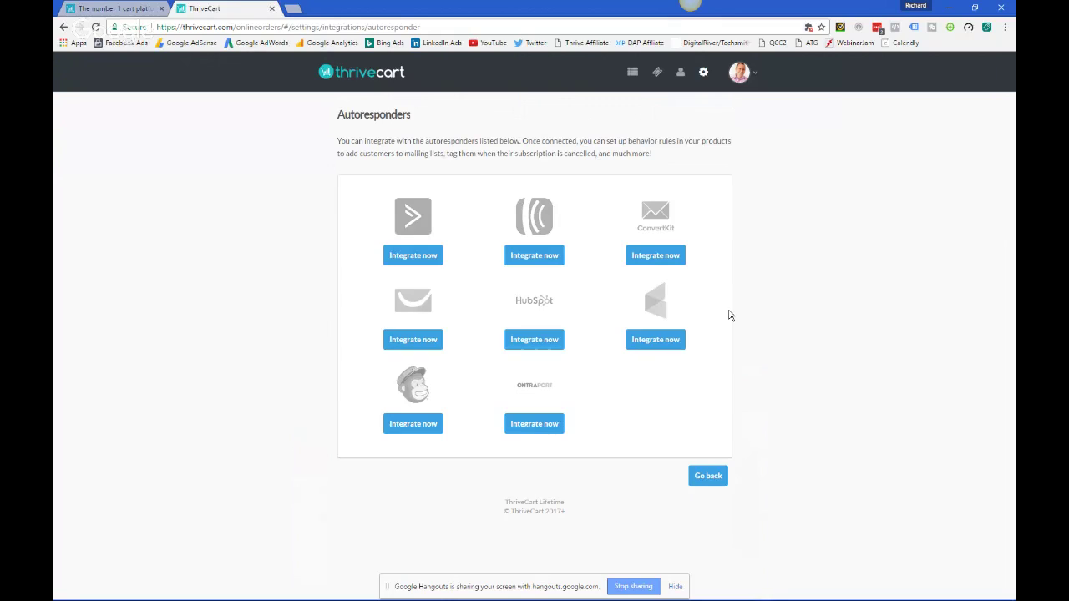
pyautogui.click(706, 476)
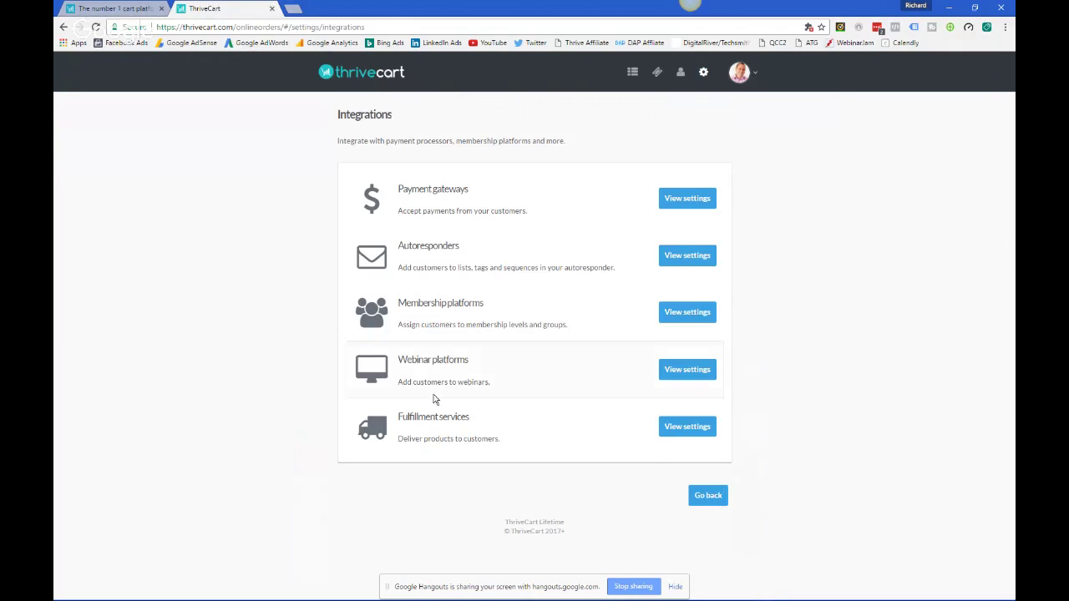
pyautogui.click(690, 314)
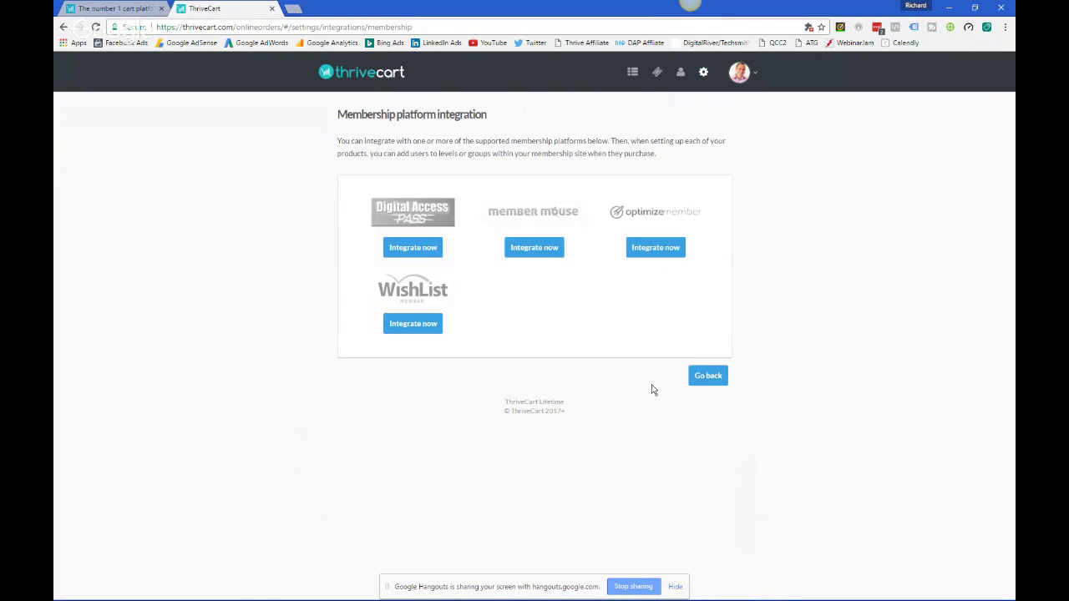
pyautogui.click(712, 376)
pyautogui.click(678, 371)
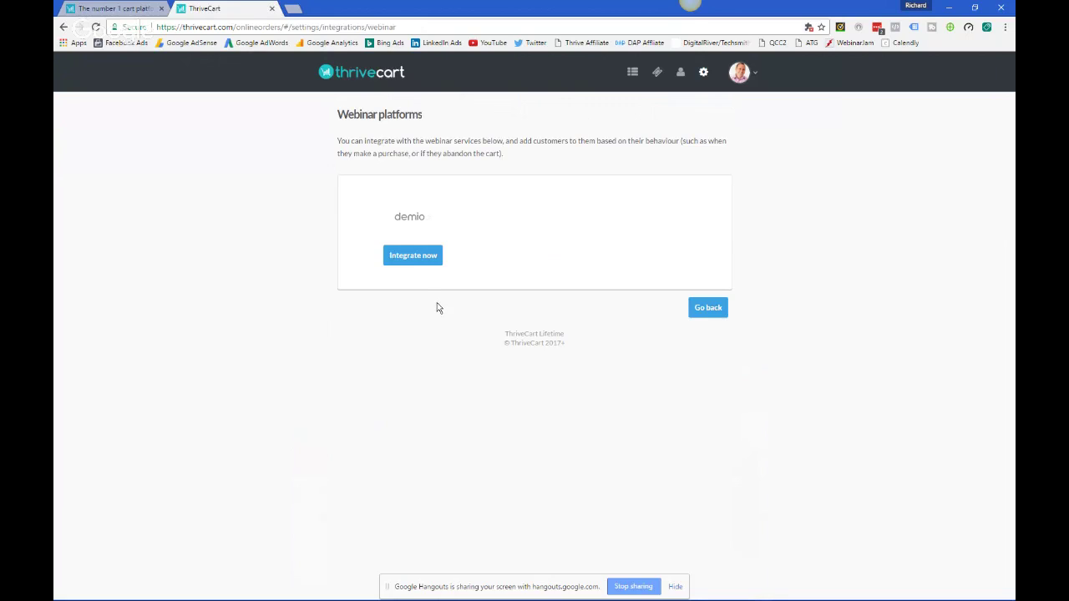
pyautogui.click(702, 311)
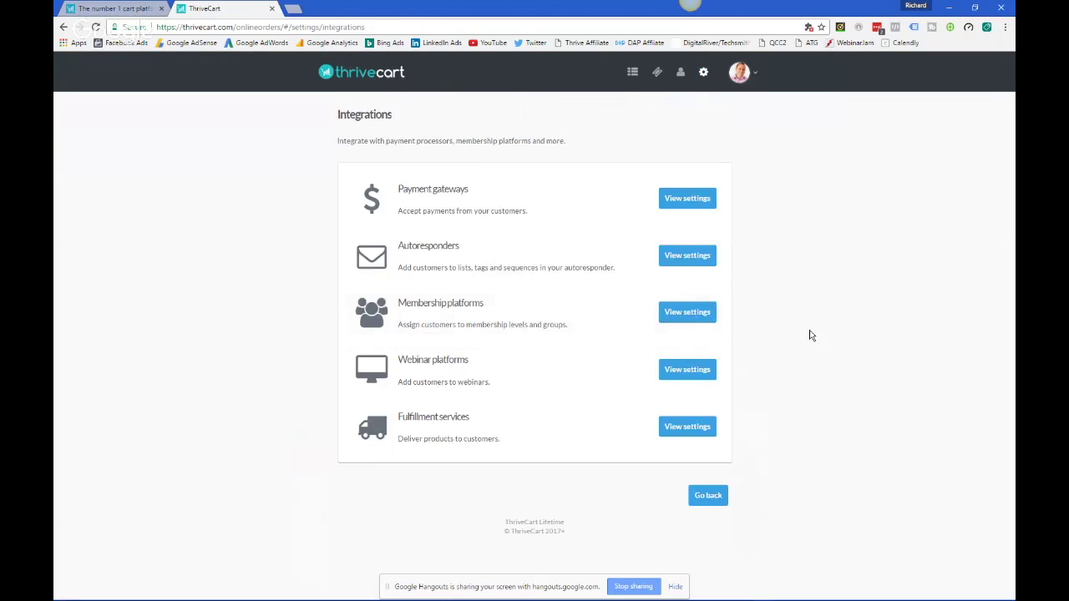
pyautogui.click(704, 426)
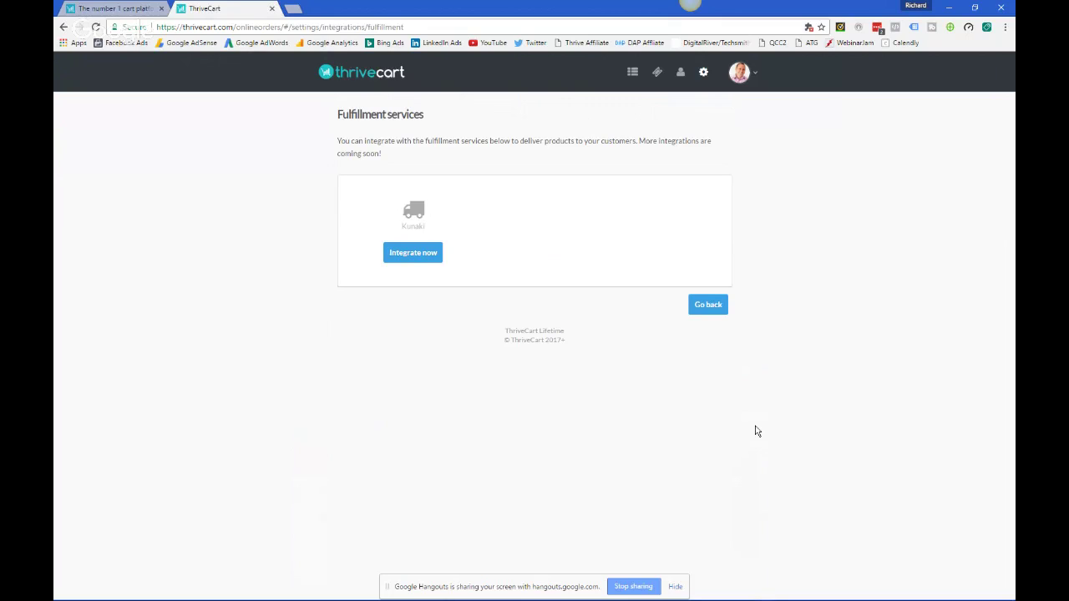
pyautogui.click(714, 309)
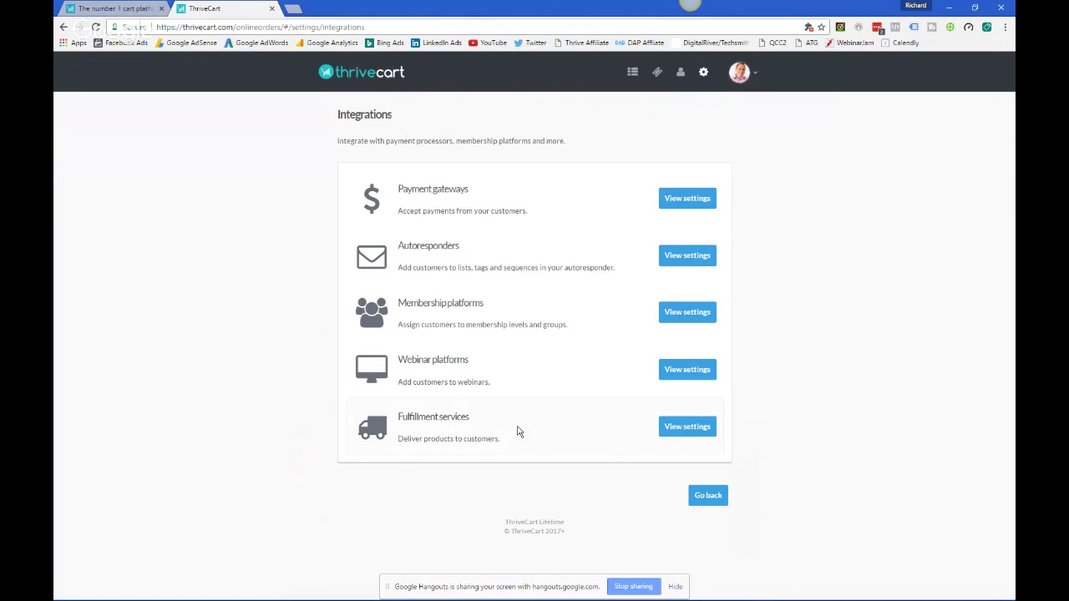
# Examine the API & webhooks, sales tax report and blacklist pages, ending back at the main Settings page.
pyautogui.click(710, 496)
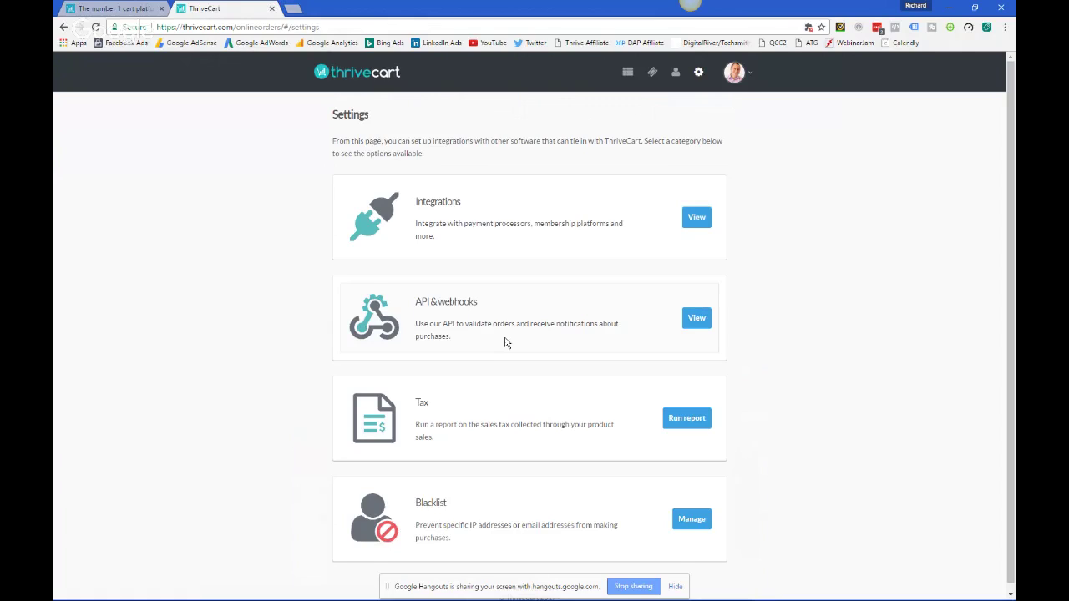
pyautogui.click(704, 326)
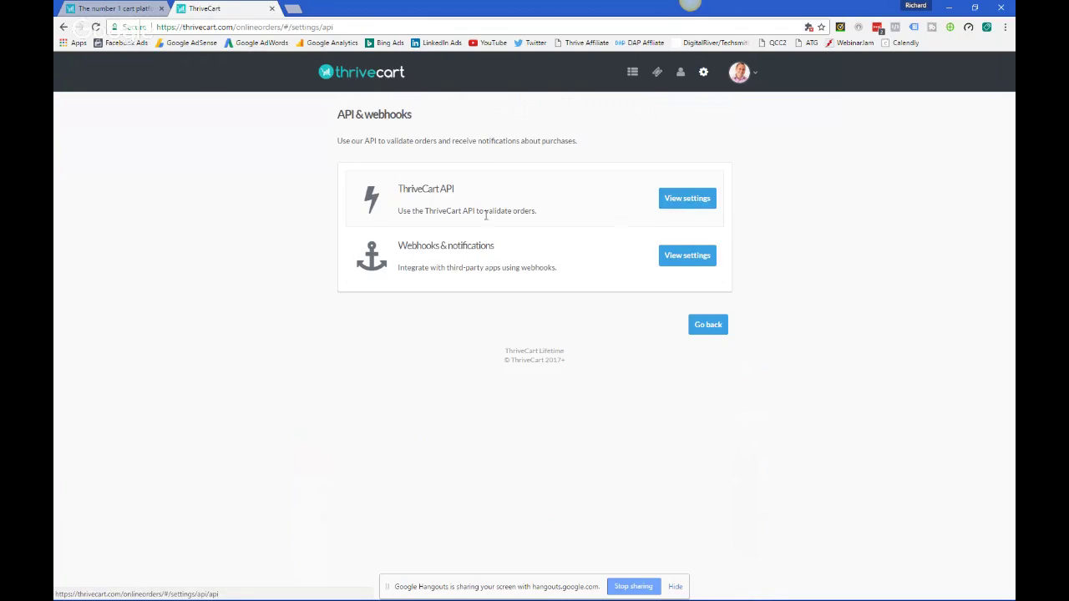
pyautogui.click(712, 327)
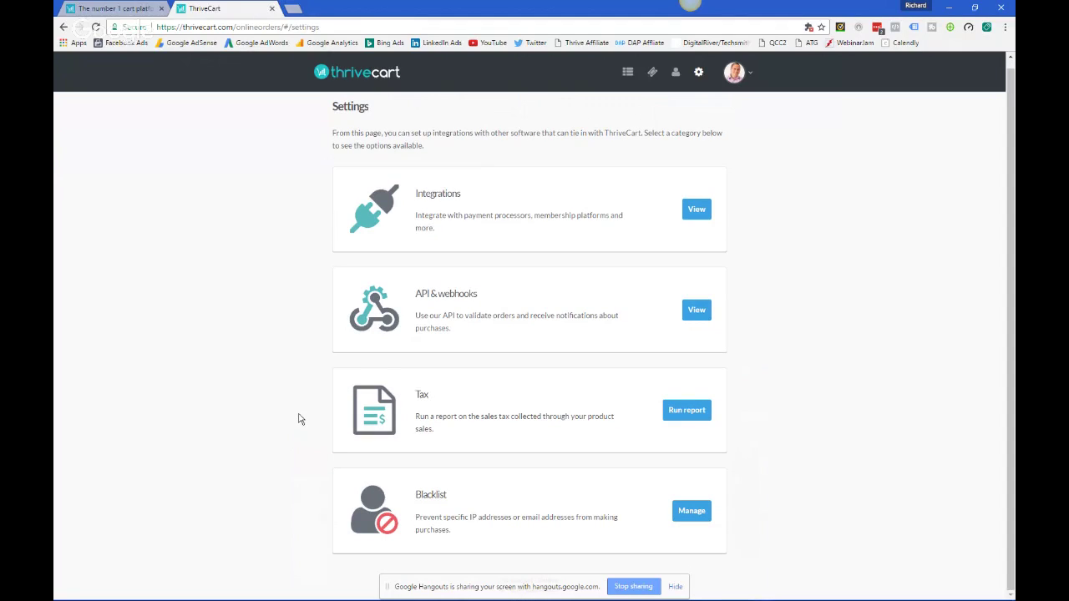
pyautogui.click(690, 410)
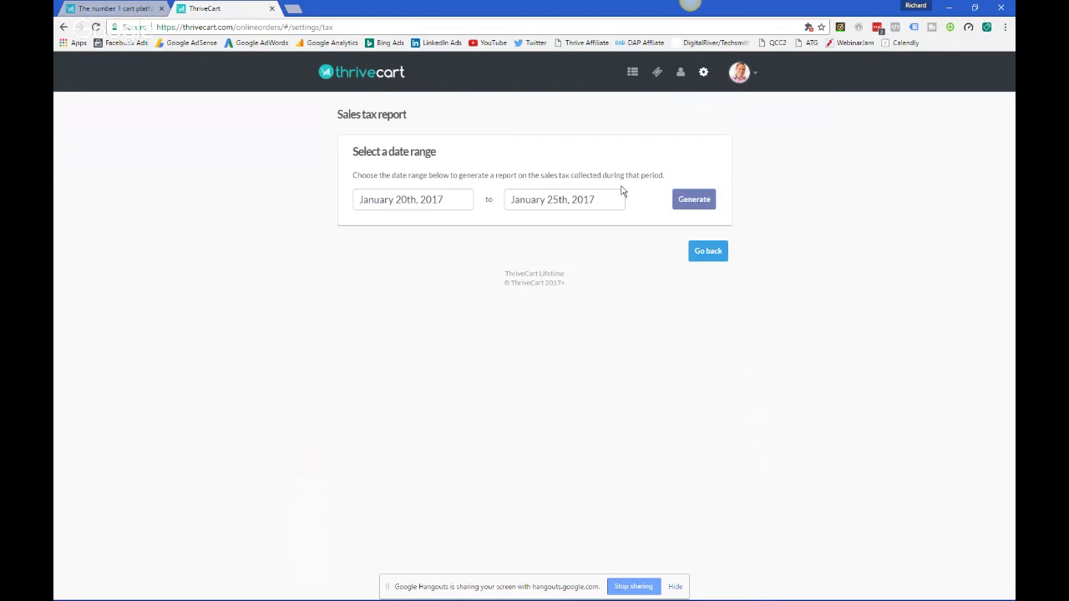
pyautogui.click(693, 253)
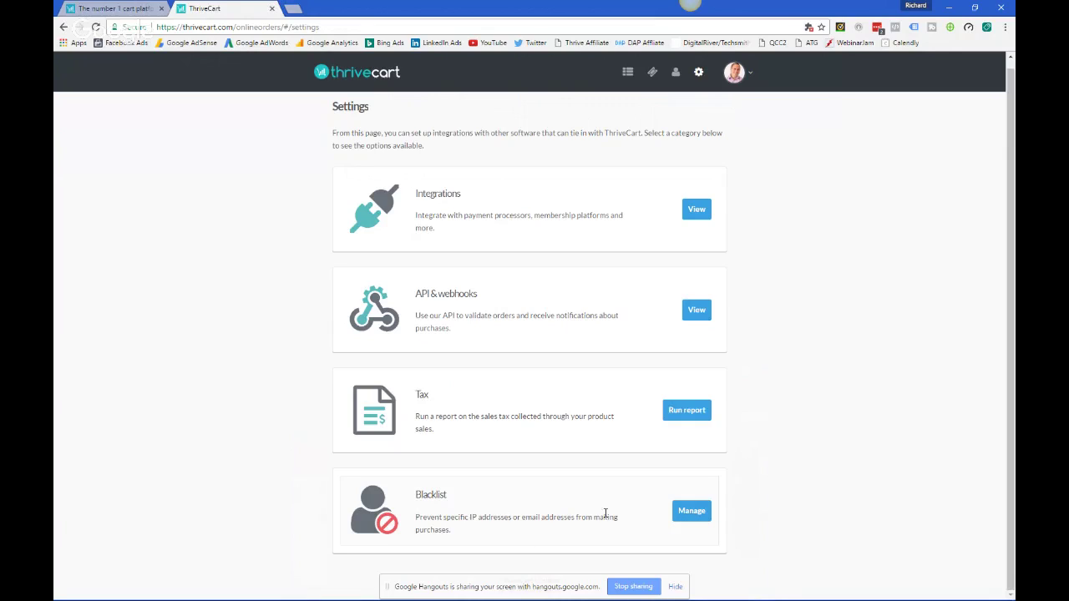
pyautogui.click(692, 511)
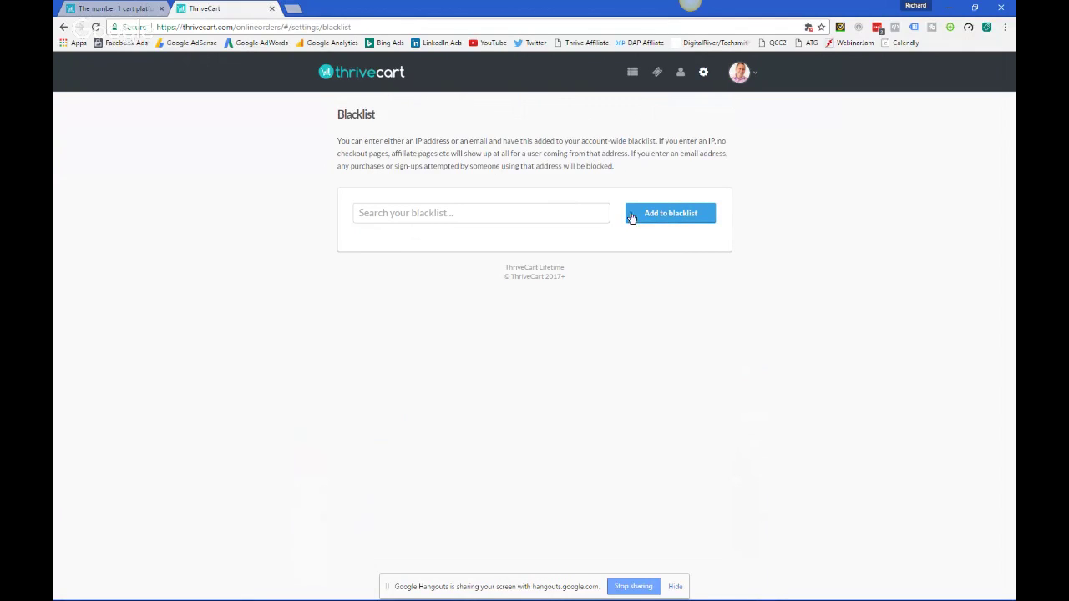
pyautogui.click(64, 26)
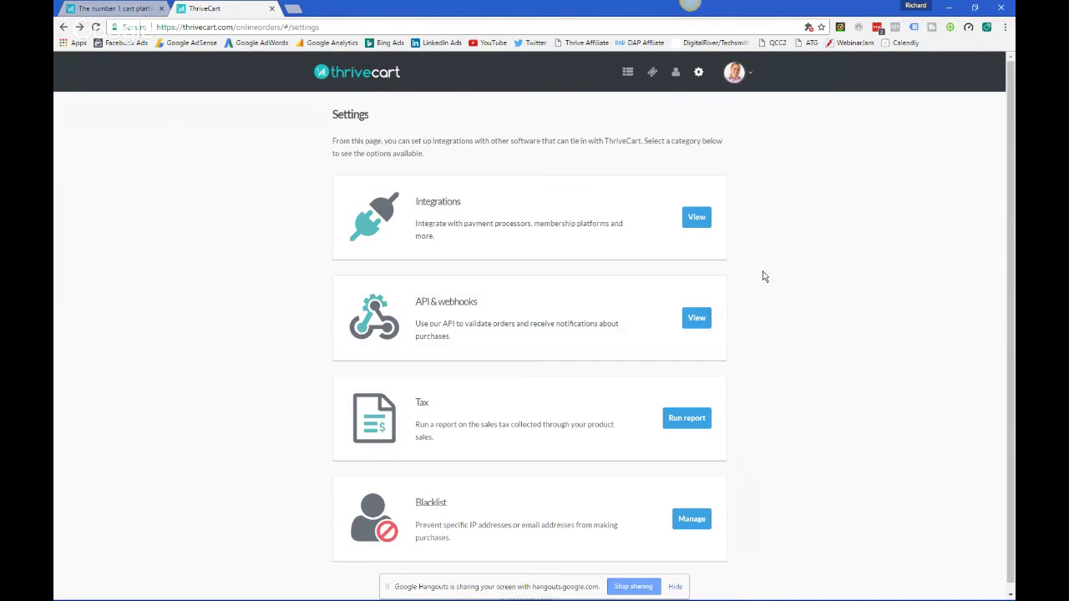
# Open the untitled product for editing and rename it to test.
pyautogui.click(630, 80)
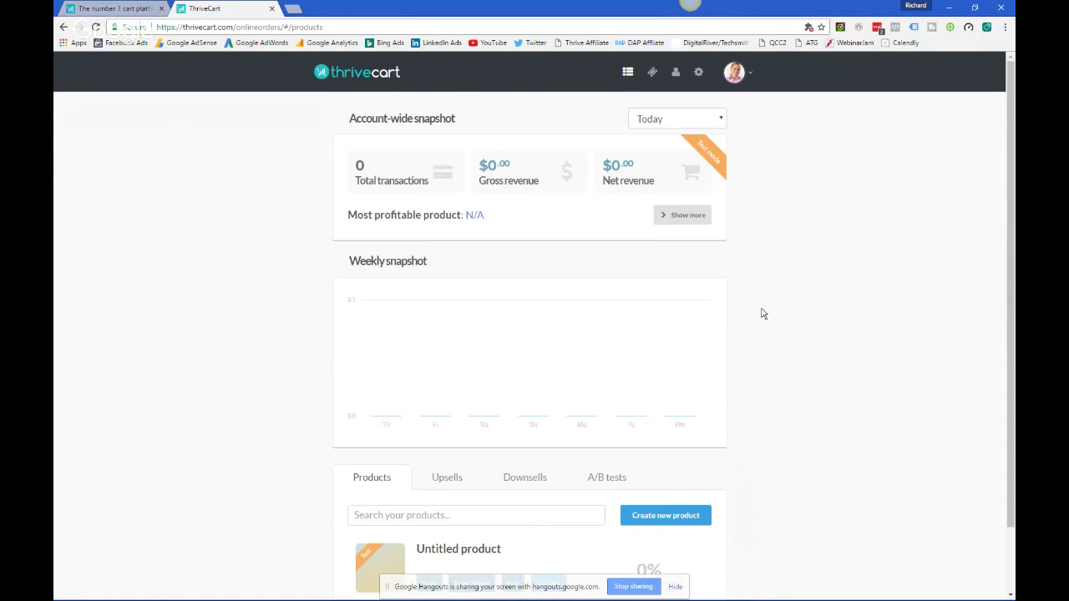
pyautogui.scroll(-1, 762, 314)
pyautogui.scroll(-1, 762, 314)
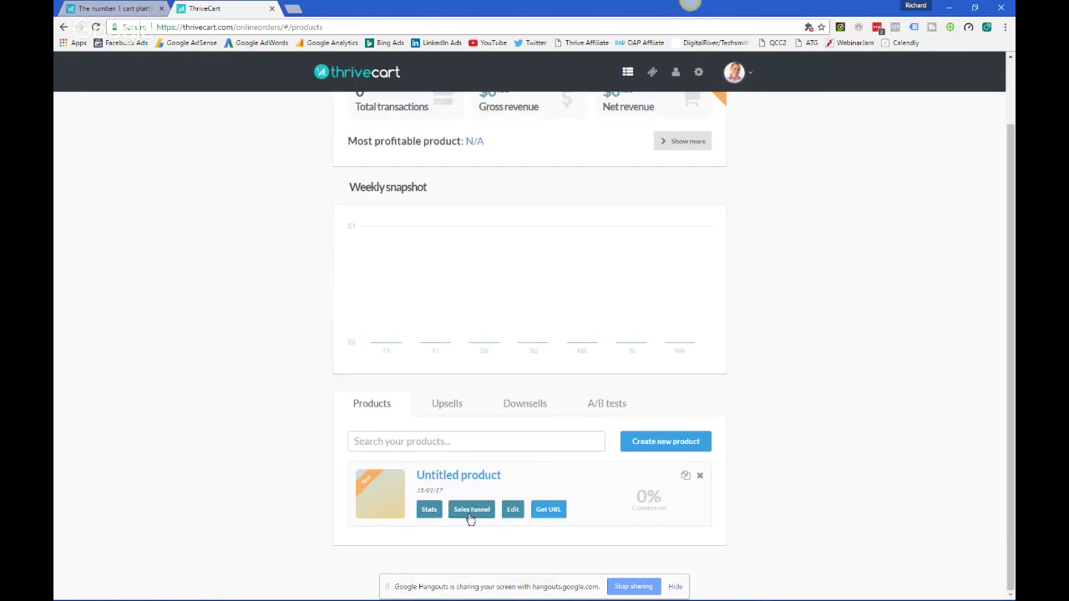
pyautogui.click(516, 511)
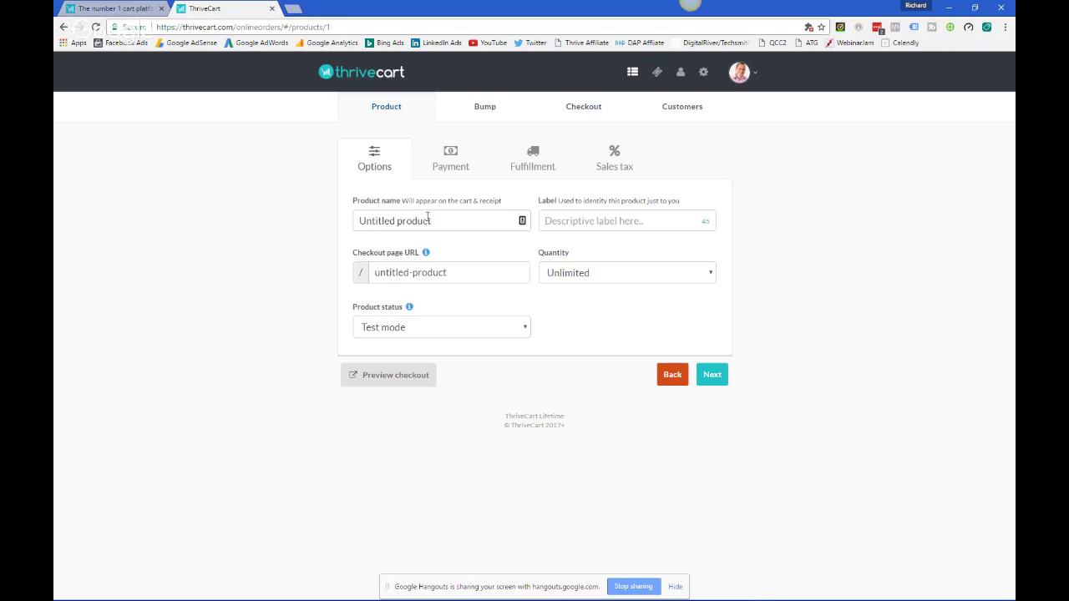
pyautogui.click(427, 219)
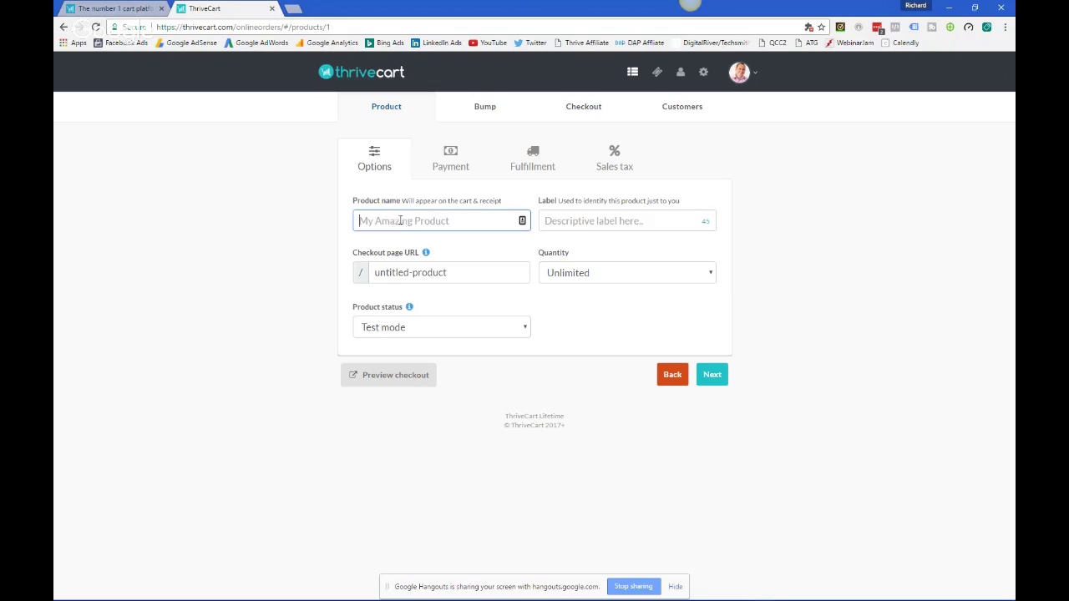
pyautogui.write('test')
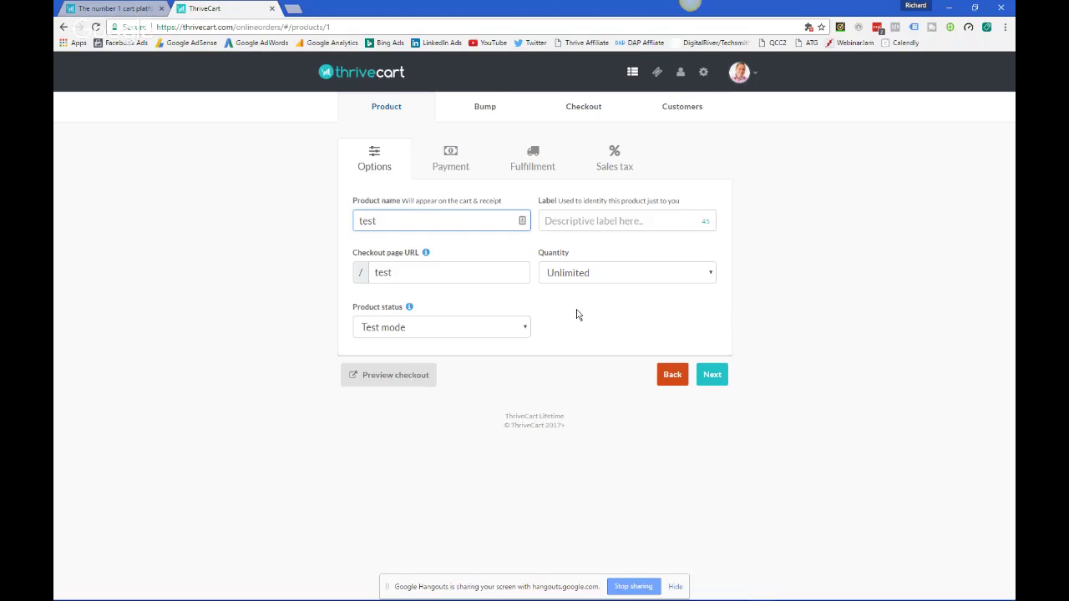
# Change the product's quantity from unlimited to the "Limit to..." option.
pyautogui.click(579, 275)
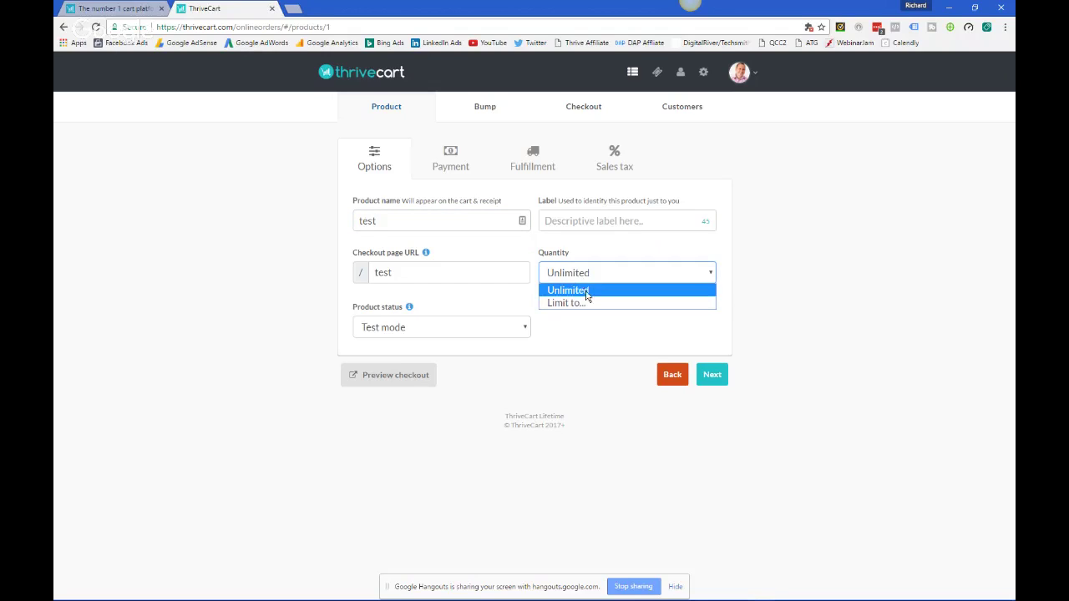
pyautogui.click(586, 303)
pyautogui.click(574, 274)
pyautogui.click(583, 280)
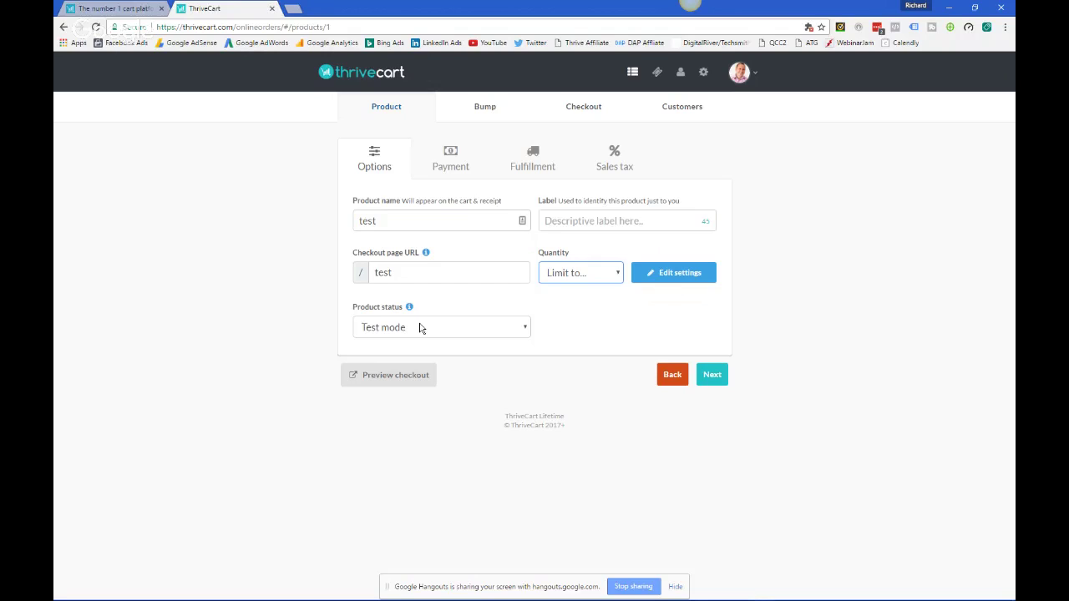
# Try enabling PayPal and Stripe as the product's accepted payment methods.
pyautogui.click(451, 153)
pyautogui.click(367, 413)
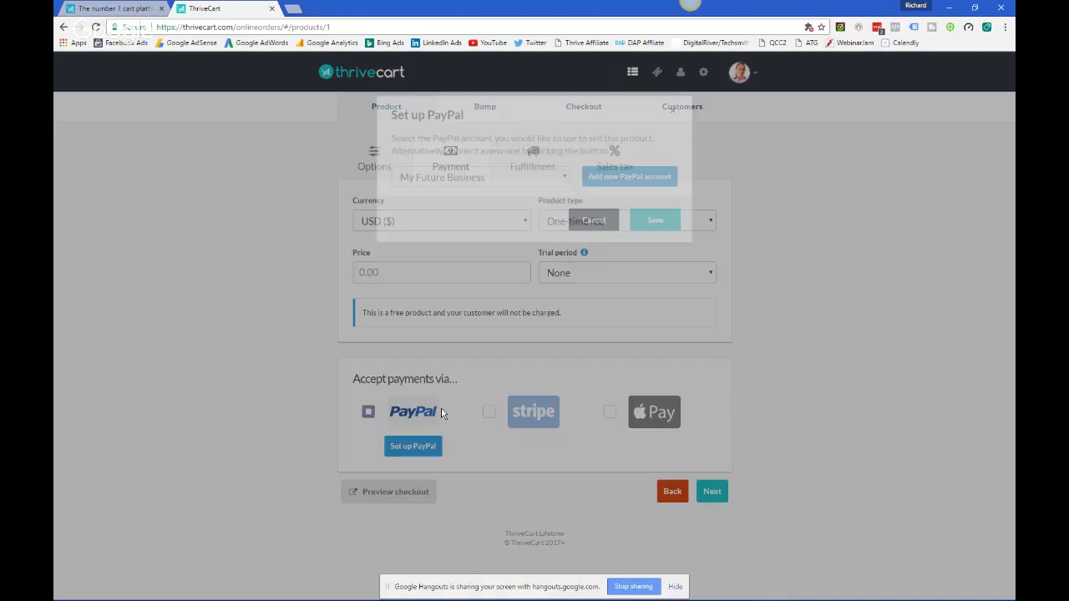
pyautogui.click(600, 225)
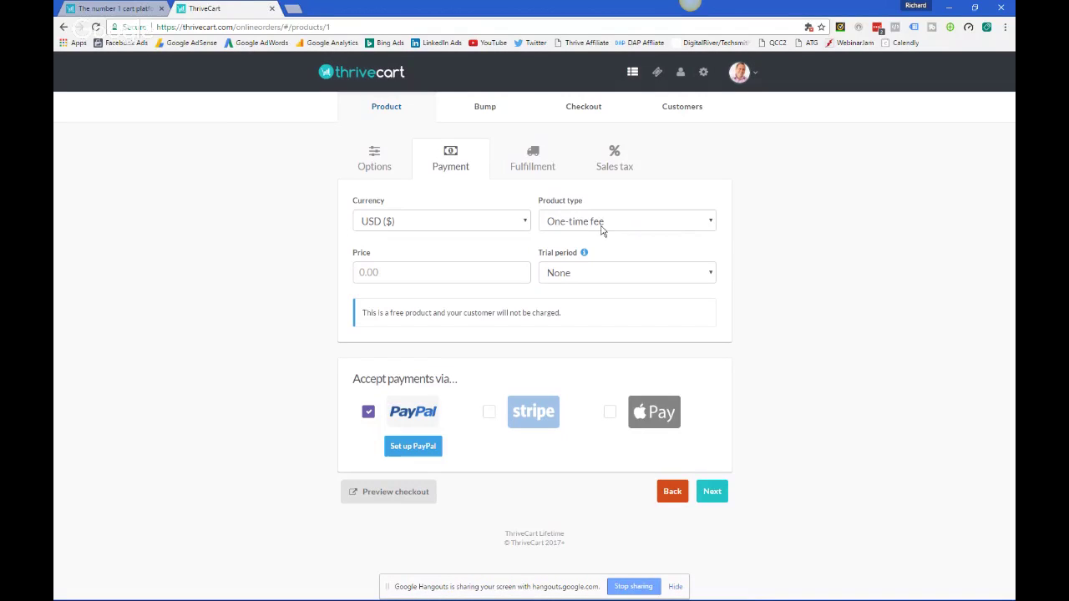
pyautogui.click(488, 412)
pyautogui.click(595, 222)
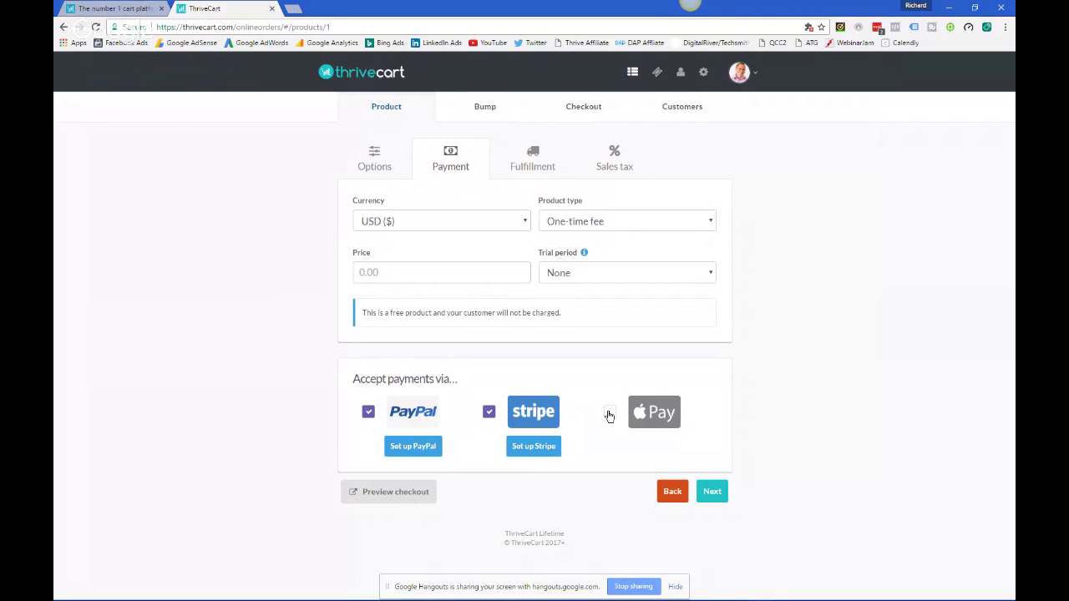
pyautogui.click(489, 412)
pyautogui.click(369, 412)
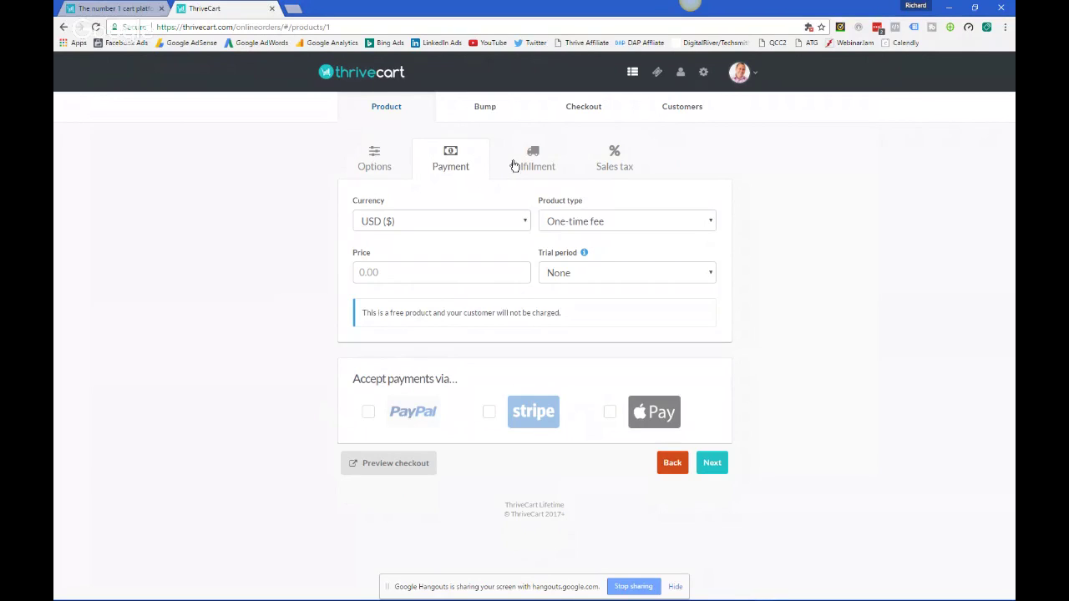
# Set the product's fulfillment to membership platform integration and enable automatic digital sales tax calculation.
pyautogui.click(513, 163)
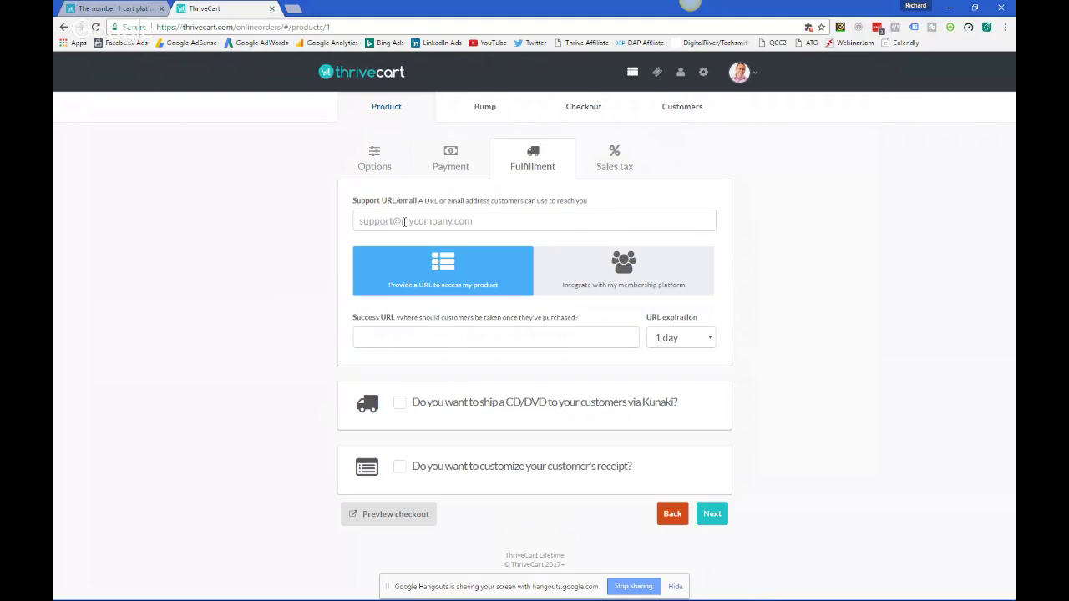
pyautogui.click(650, 279)
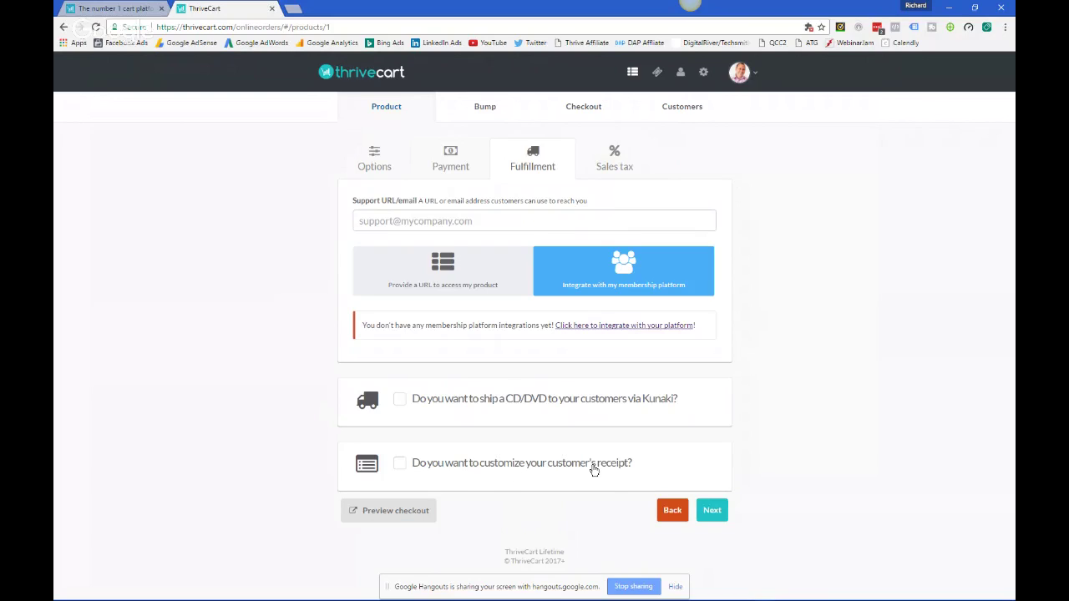
pyautogui.click(632, 167)
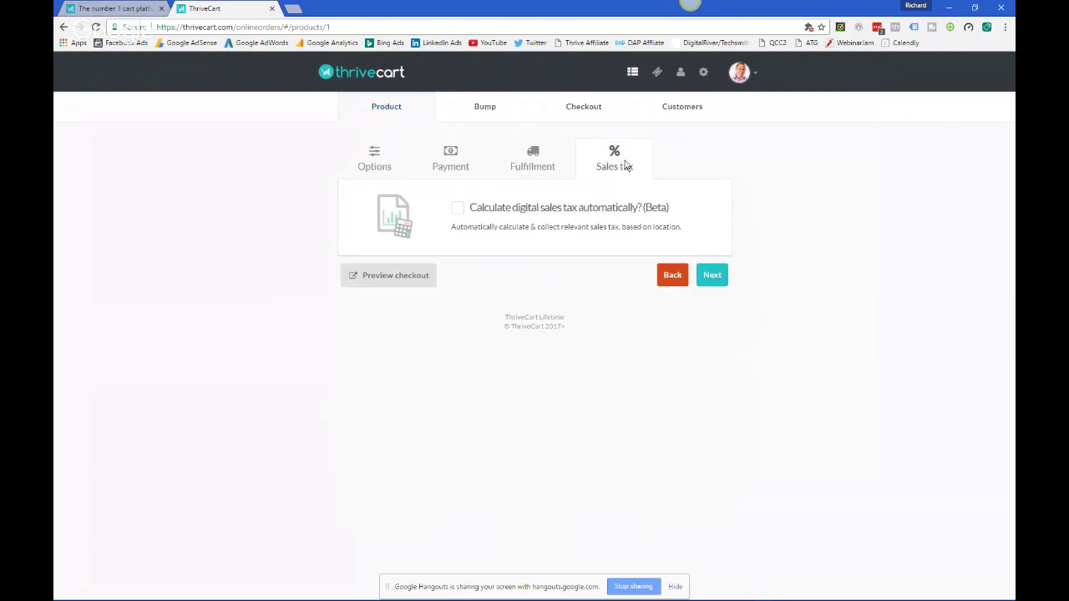
pyautogui.click(458, 209)
# Enable a bump offer on the product, look over its options and preview, and open the checkout template choices.
pyautogui.click(487, 117)
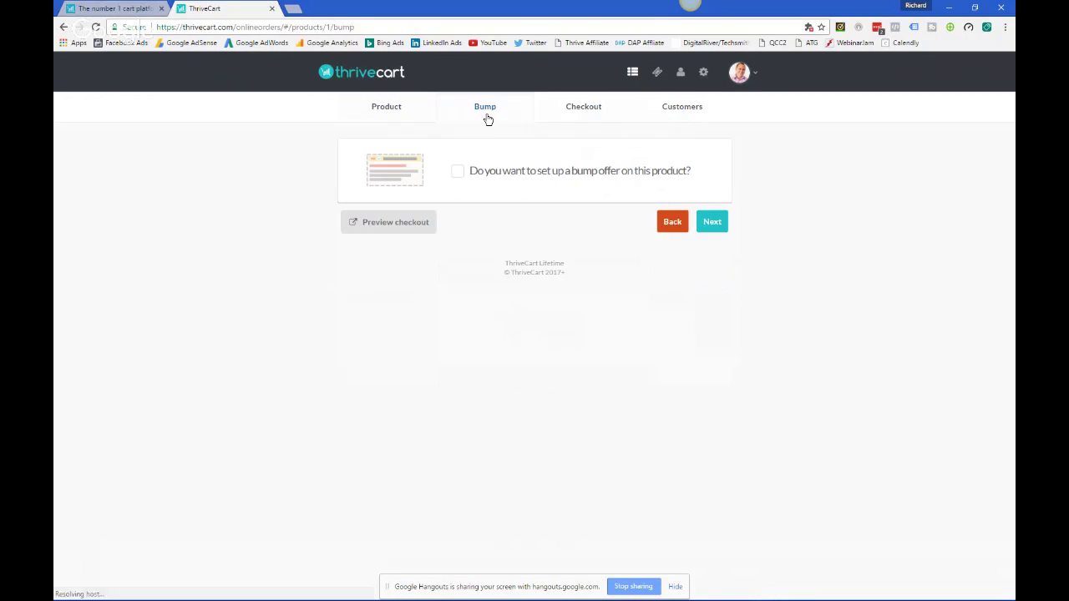
pyautogui.click(458, 176)
pyautogui.scroll(-1, 517, 364)
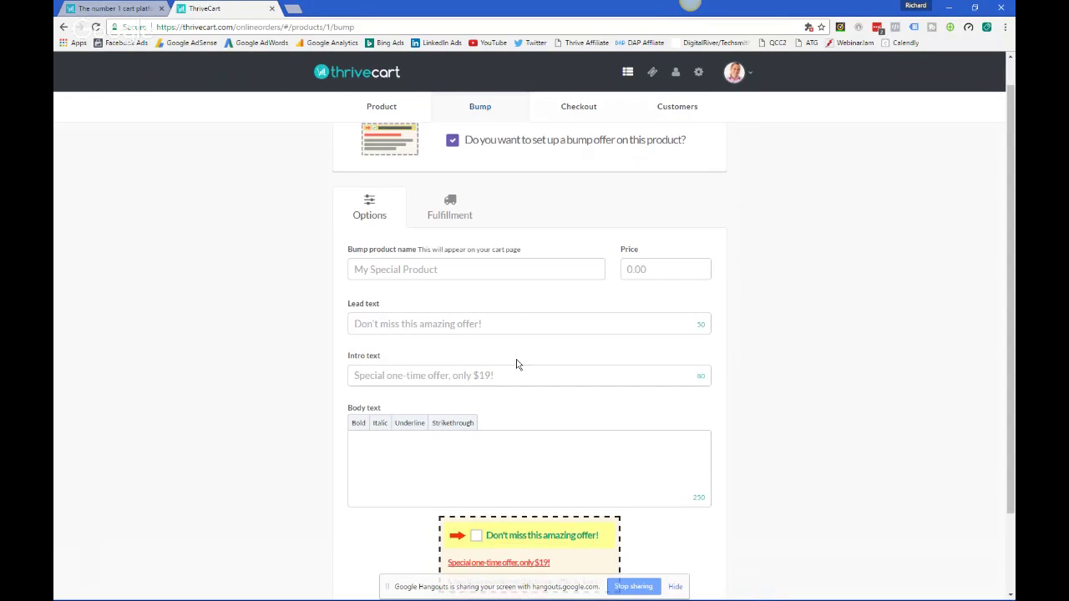
pyautogui.scroll(-2, 516, 364)
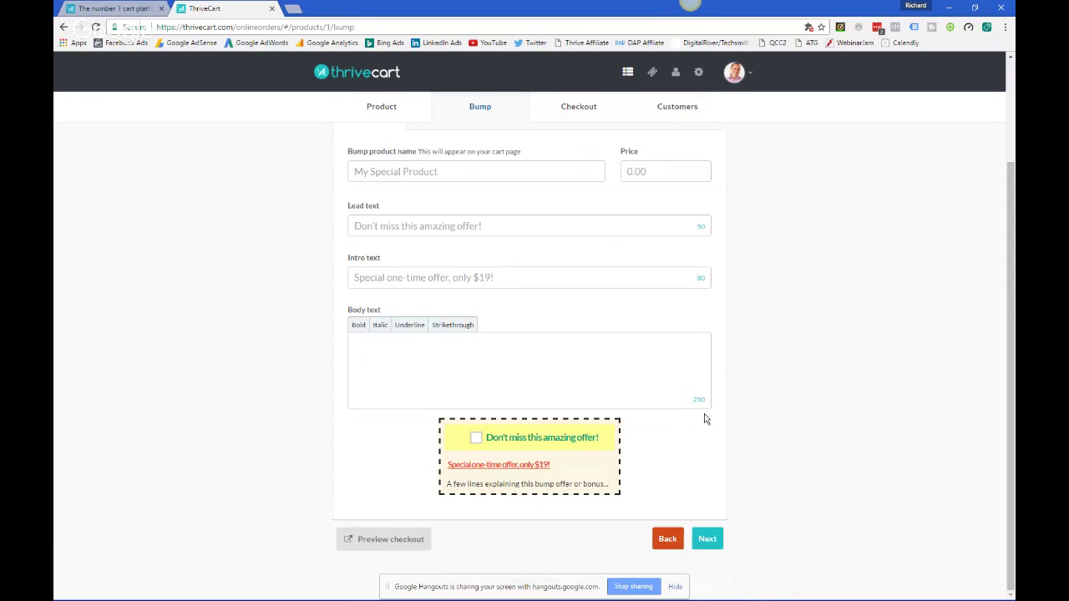
pyautogui.click(576, 106)
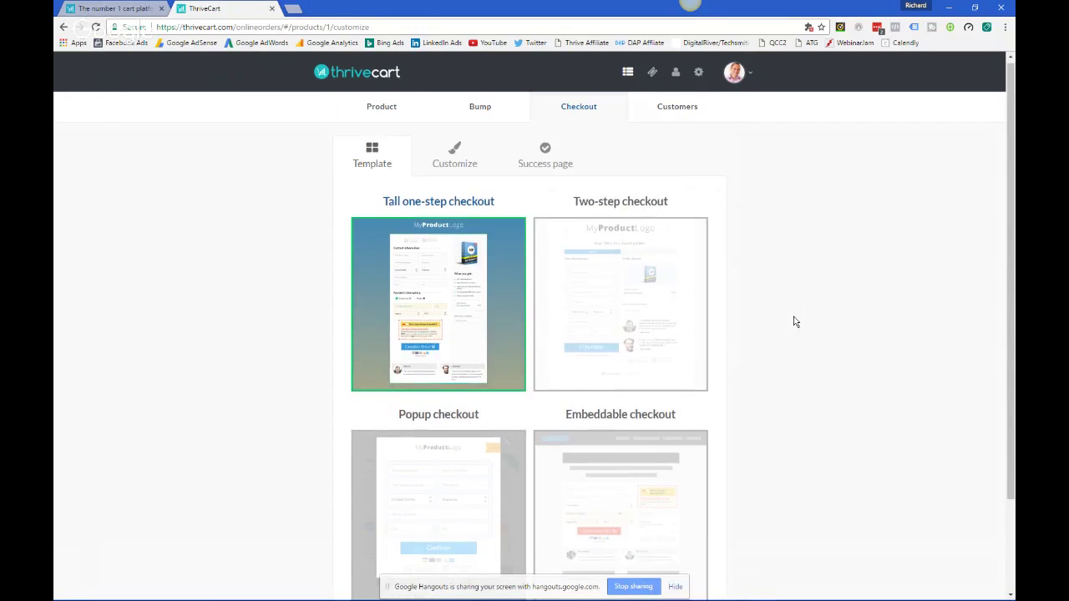
# Look over the checkout templates, choose the embeddable checkout, and continue to its customization.
pyautogui.scroll(-1, 528, 282)
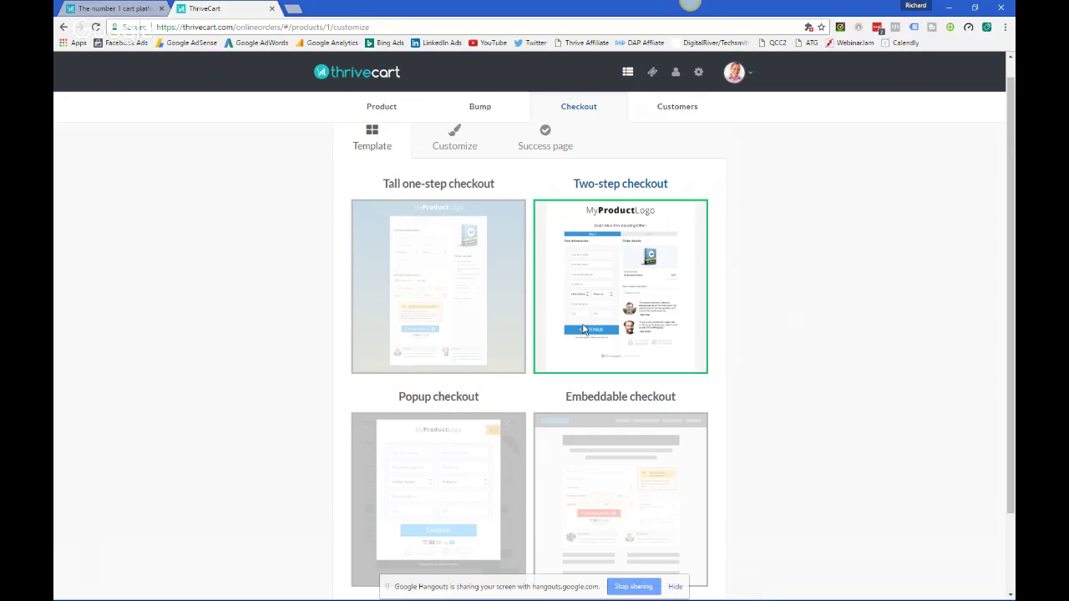
pyautogui.scroll(-1, 600, 336)
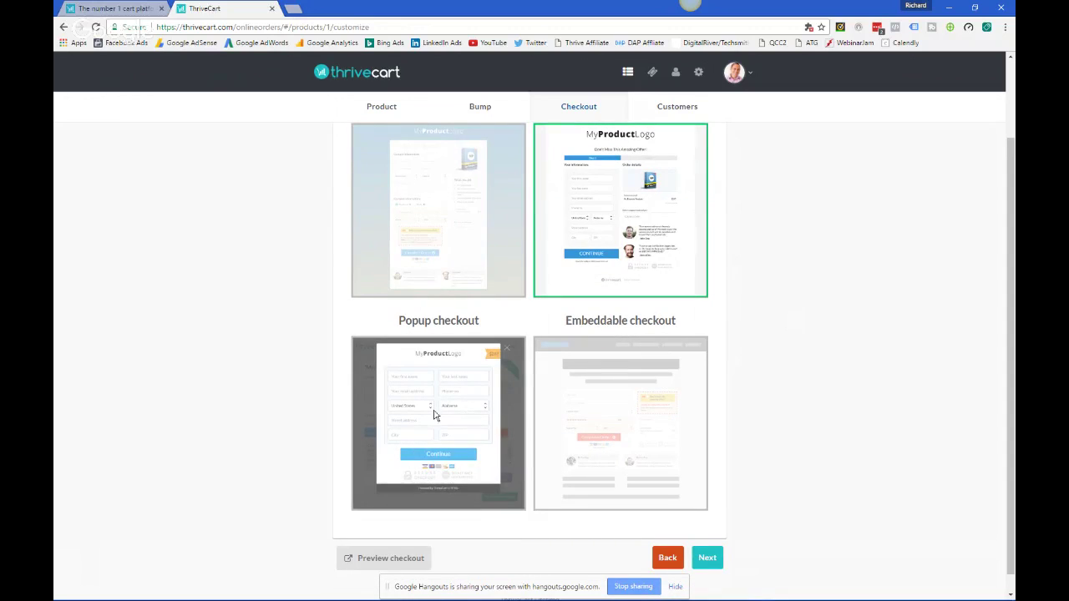
pyautogui.scroll(1, 622, 251)
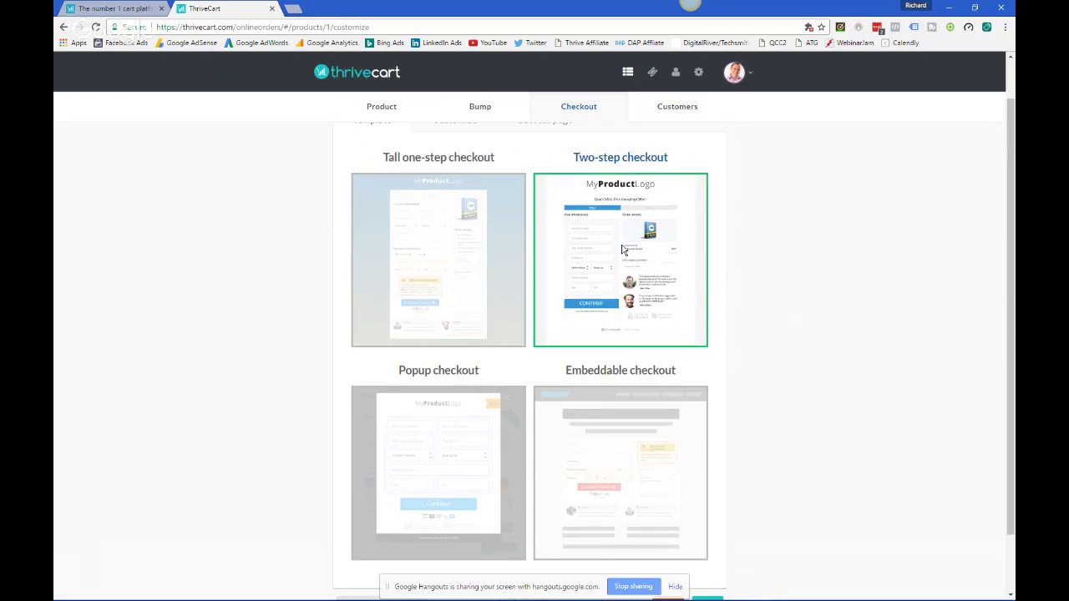
pyautogui.scroll(1, 619, 267)
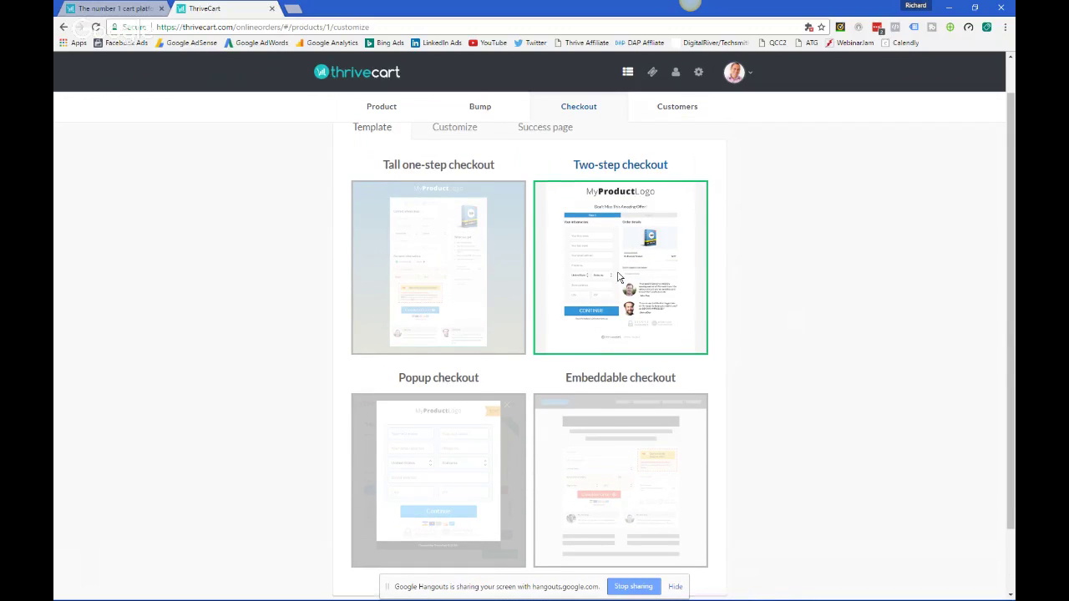
pyautogui.scroll(-2, 620, 278)
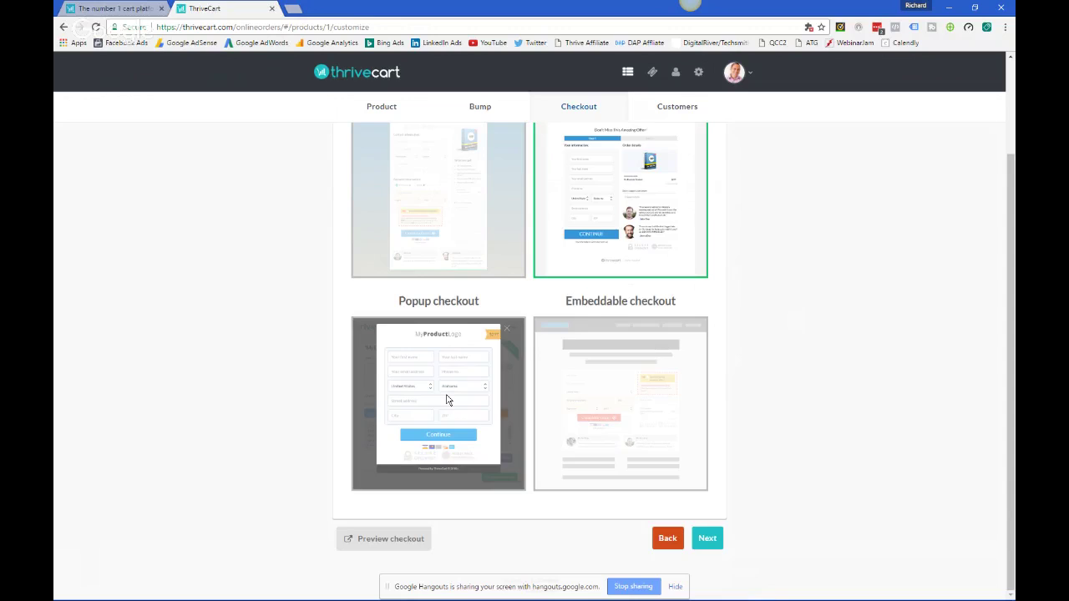
pyautogui.click(690, 388)
pyautogui.click(707, 538)
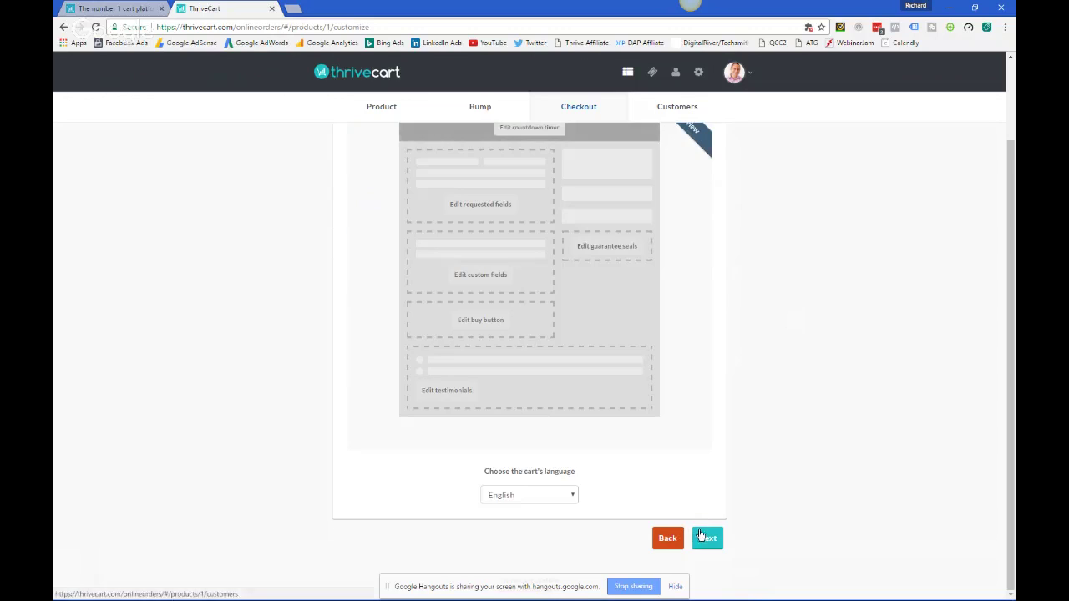
# Enable a countdown timer for the checkout page and enter "sorry" as the message shown when it ends.
pyautogui.scroll(1, 654, 450)
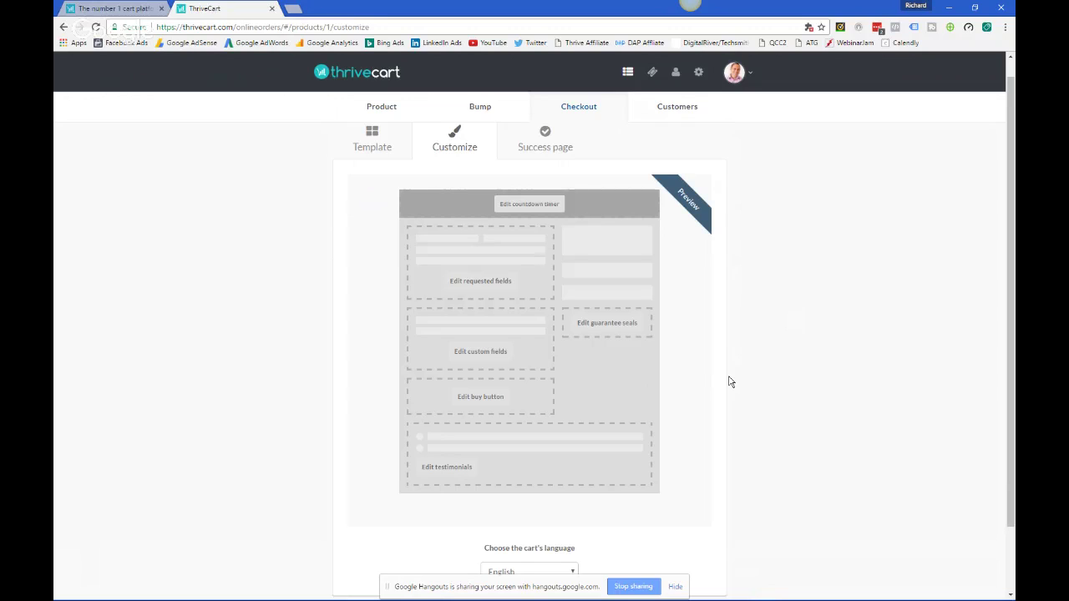
pyautogui.click(529, 206)
pyautogui.click(393, 140)
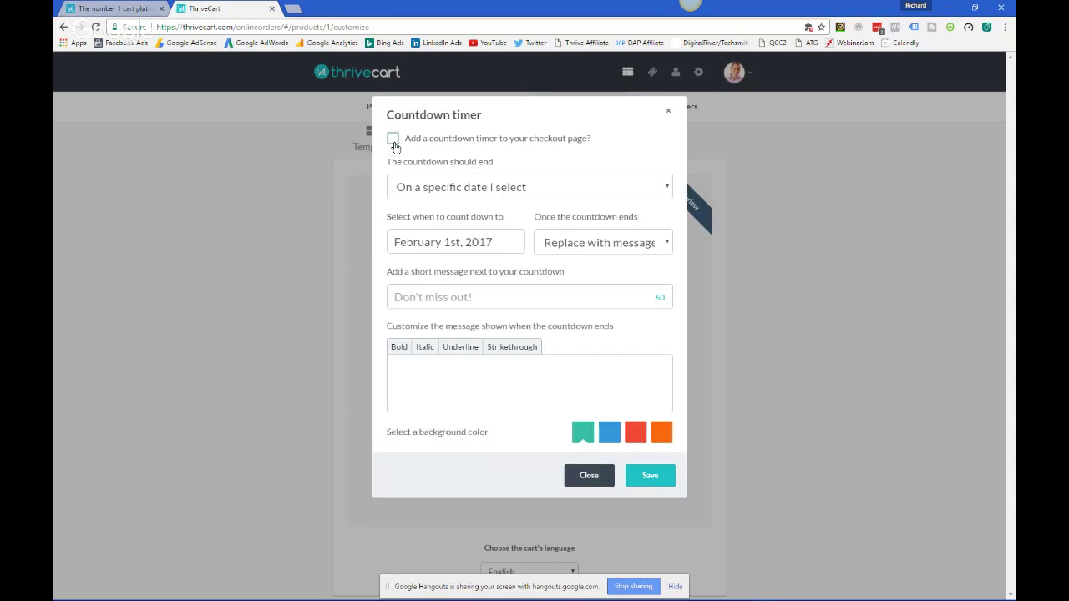
pyautogui.click(394, 140)
pyautogui.click(588, 392)
pyautogui.write('sorry')
# Check the countdown's end options, try redirecting to a page once it ends, and close the timer settings without saving.
pyautogui.click(543, 193)
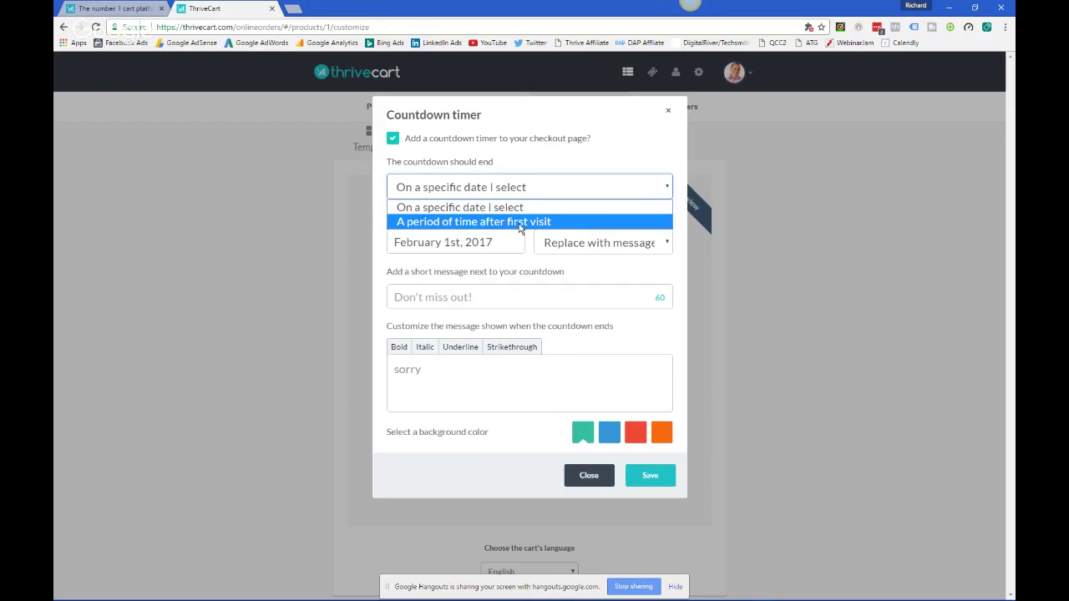
pyautogui.click(548, 189)
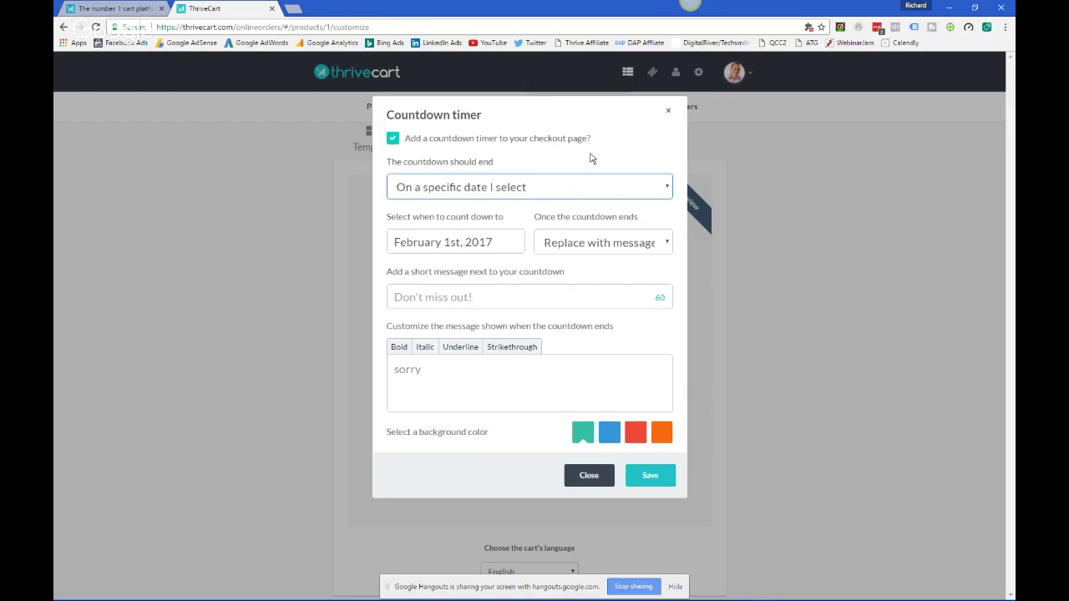
pyautogui.click(618, 244)
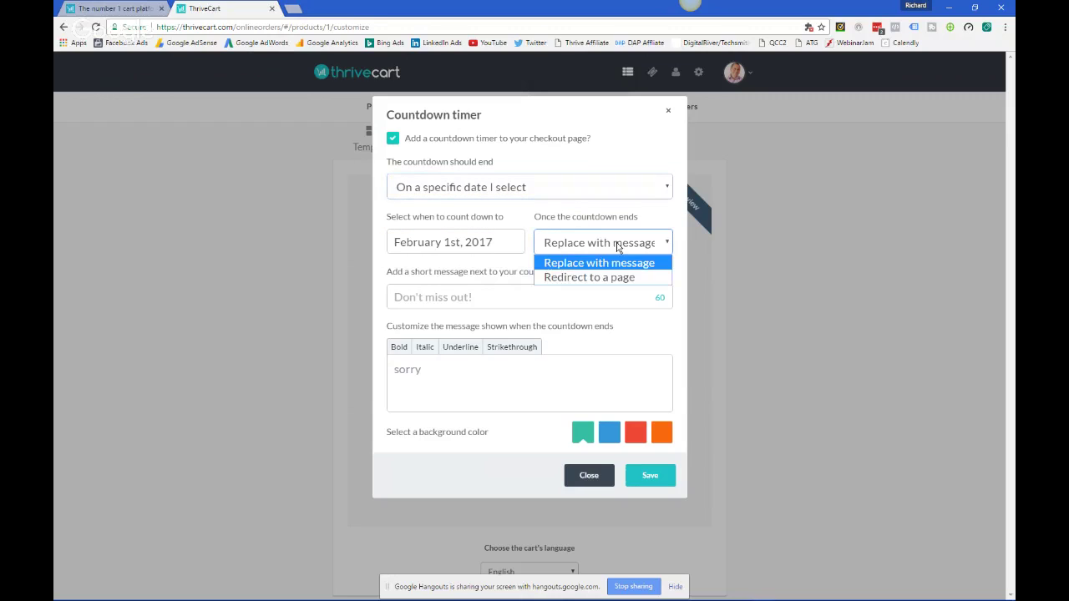
pyautogui.click(623, 277)
pyautogui.click(584, 293)
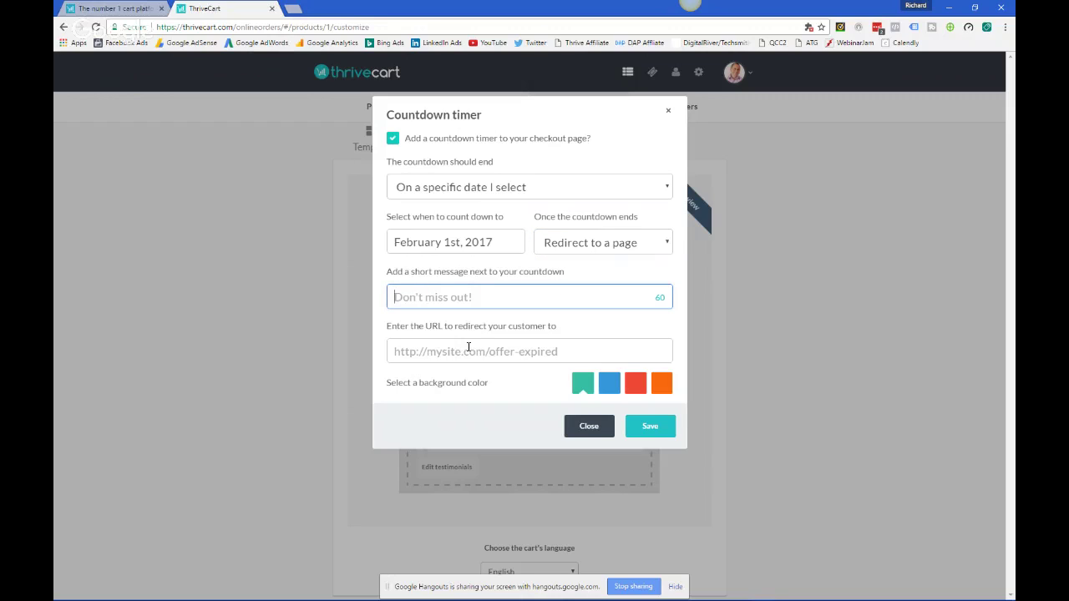
pyautogui.click(587, 424)
# Look over the customer fields that can be requested at checkout and close them without saving.
pyautogui.scroll(-1, 591, 411)
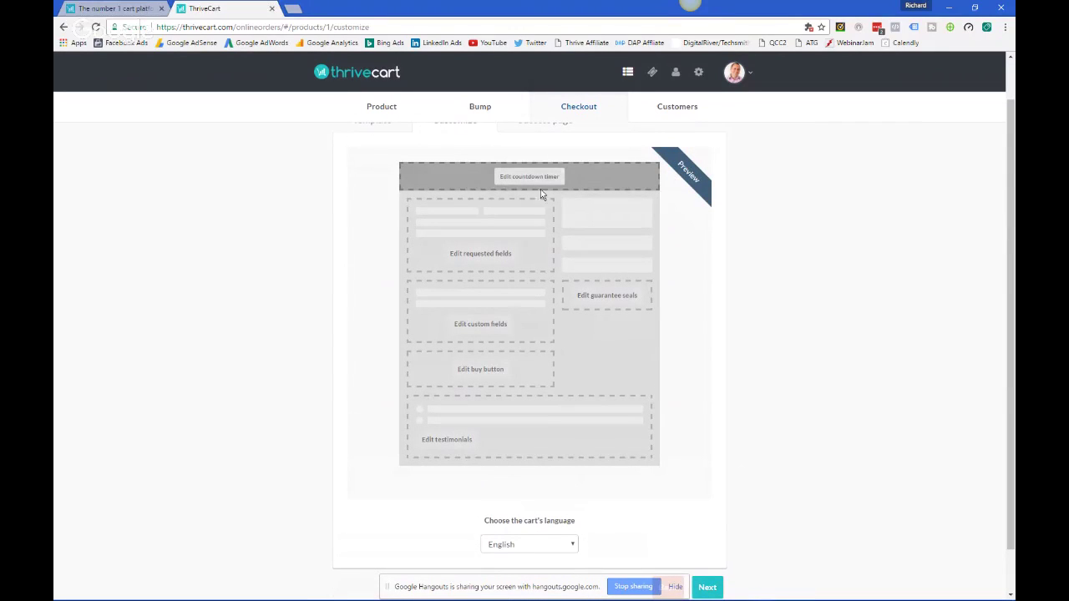
pyautogui.click(496, 254)
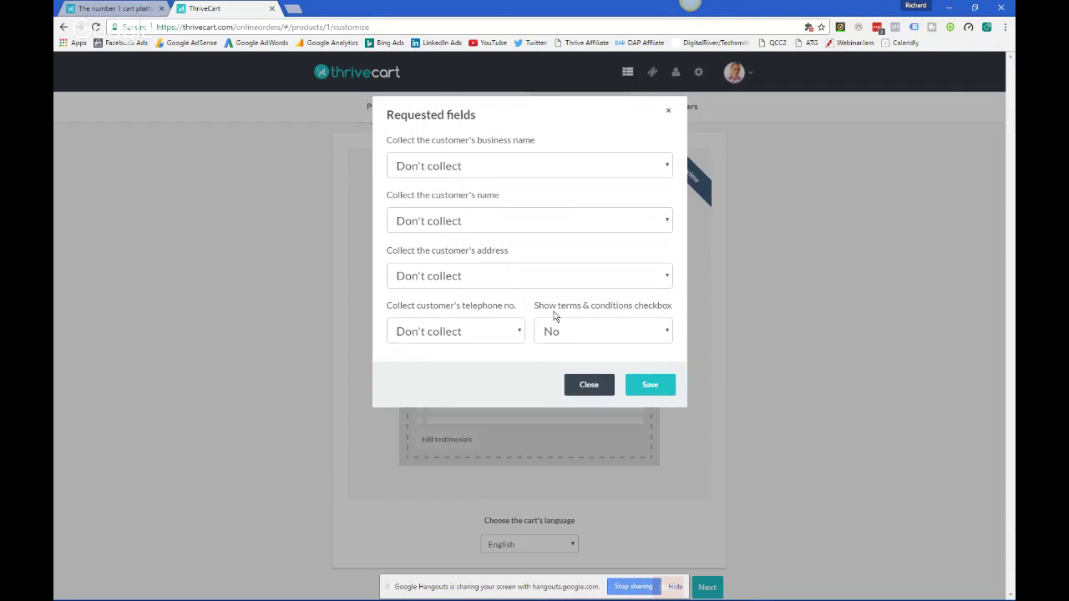
pyautogui.click(590, 385)
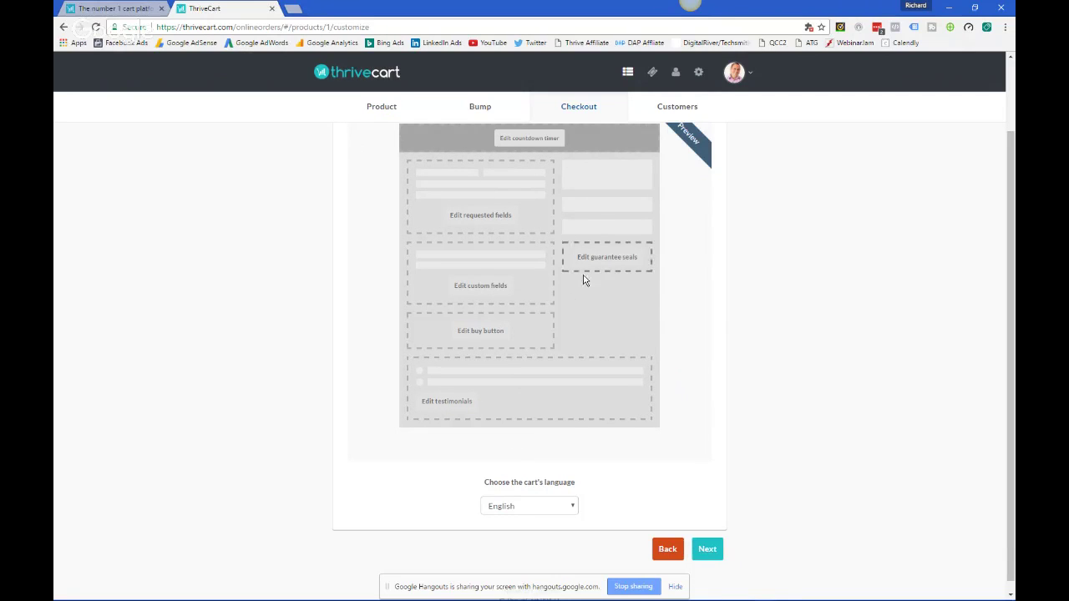
# Continue to the success page settings and have completed purchases redirect to your custom page.
pyautogui.click(707, 549)
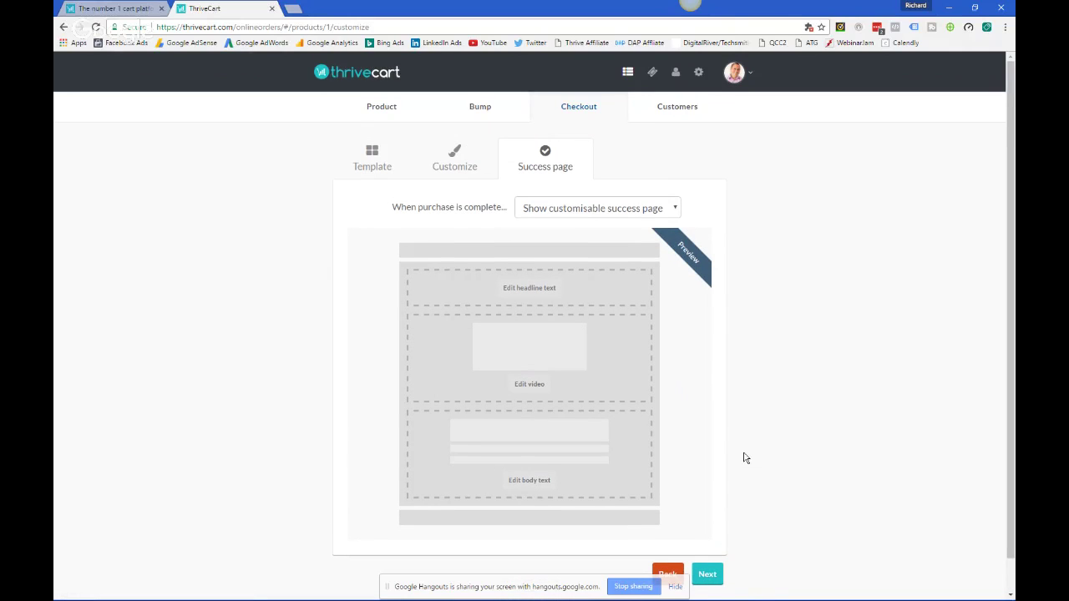
pyautogui.click(639, 211)
pyautogui.click(641, 221)
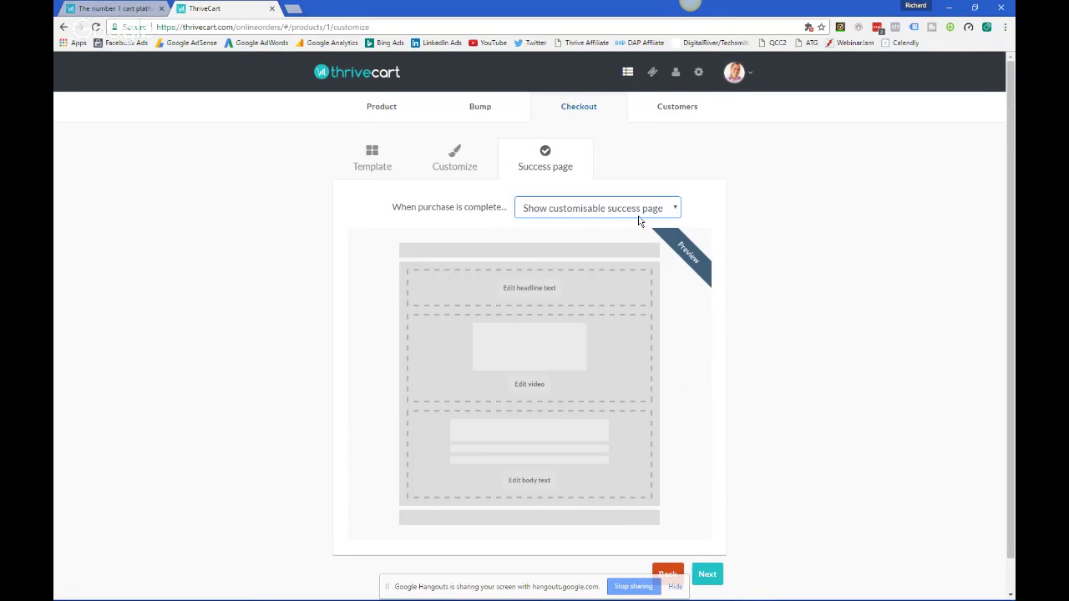
pyautogui.click(594, 210)
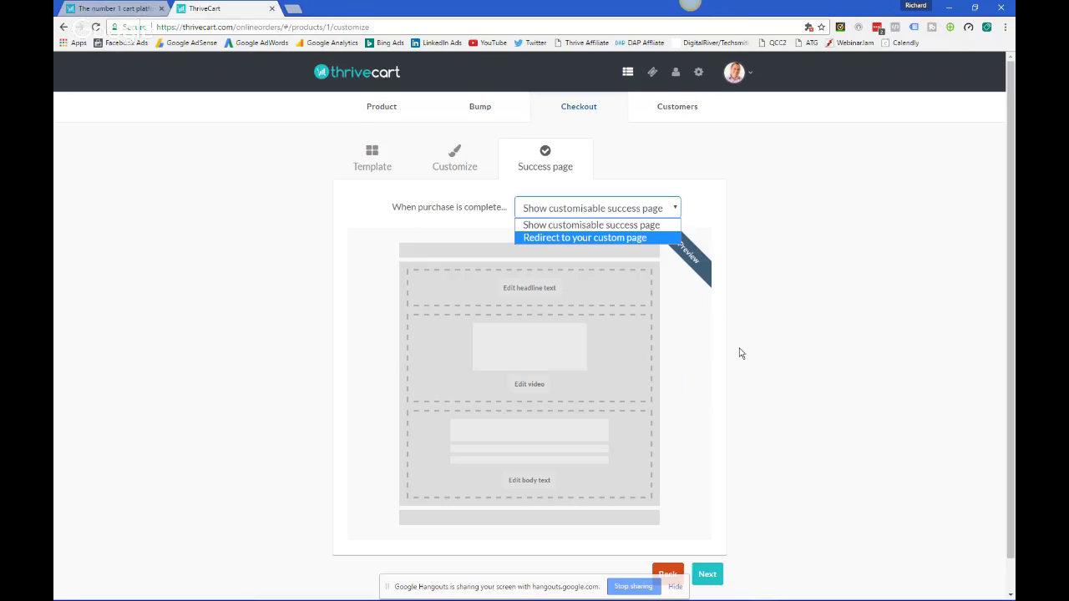
pyautogui.click(625, 238)
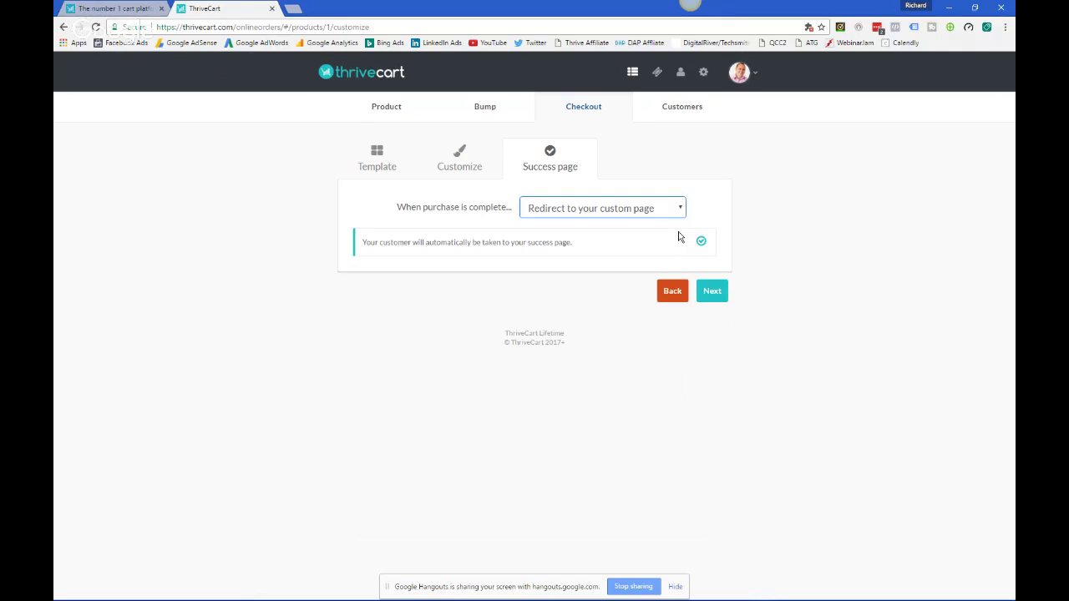
# Continue to the customer settings and add a behavior rule.
pyautogui.click(712, 292)
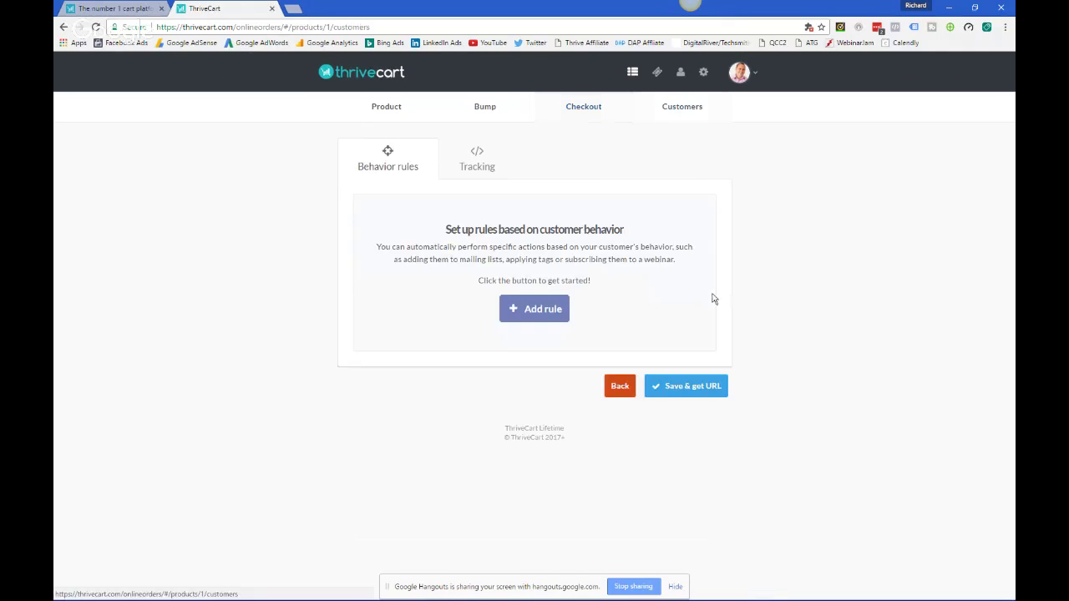
pyautogui.click(535, 309)
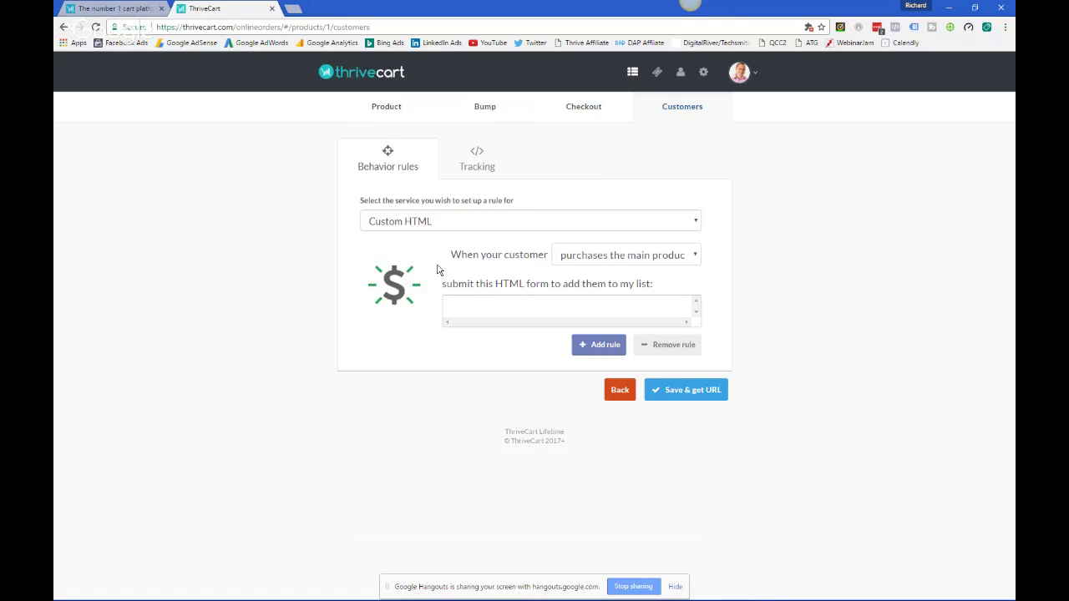
# Enable tracking code for the checkout pages and look over the available tracking code fields.
pyautogui.click(482, 167)
pyautogui.click(457, 212)
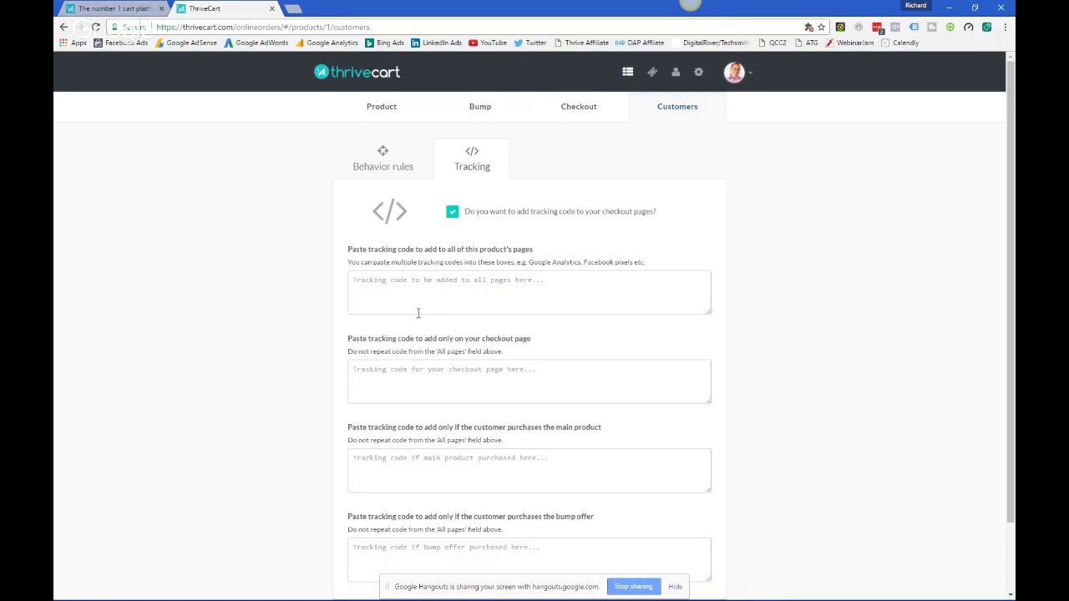
pyautogui.scroll(-2, 419, 322)
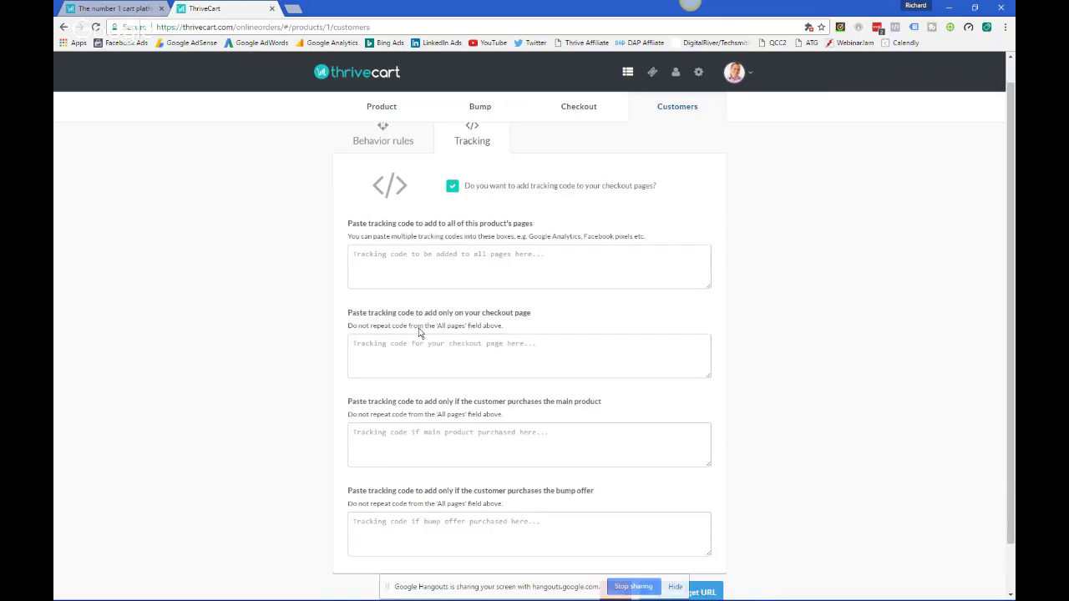
pyautogui.scroll(1, 419, 328)
pyautogui.scroll(-1, 420, 327)
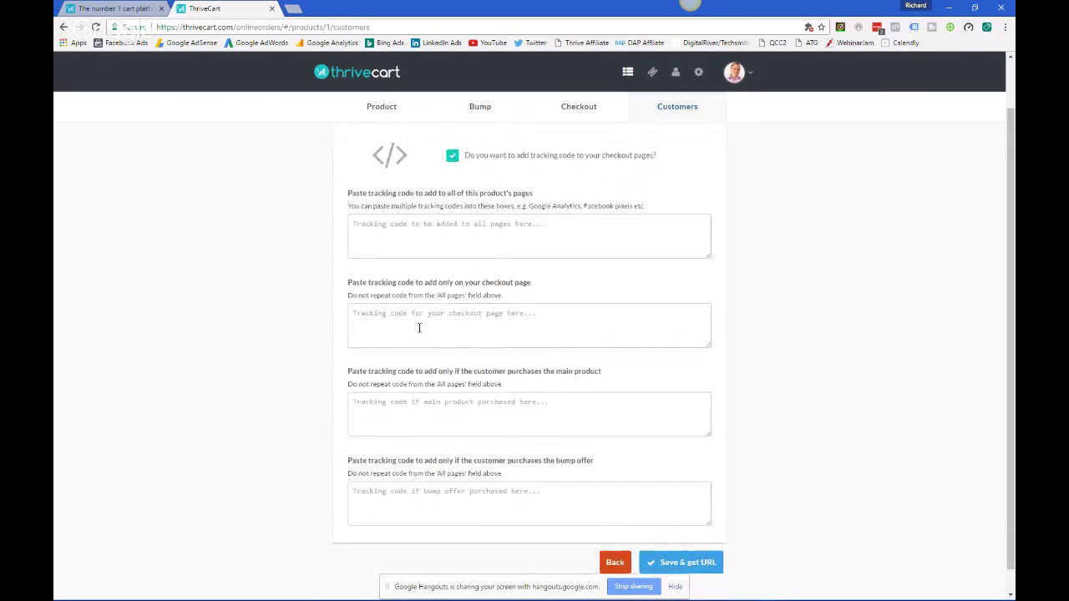
pyautogui.scroll(1, 419, 327)
pyautogui.scroll(1, 419, 327)
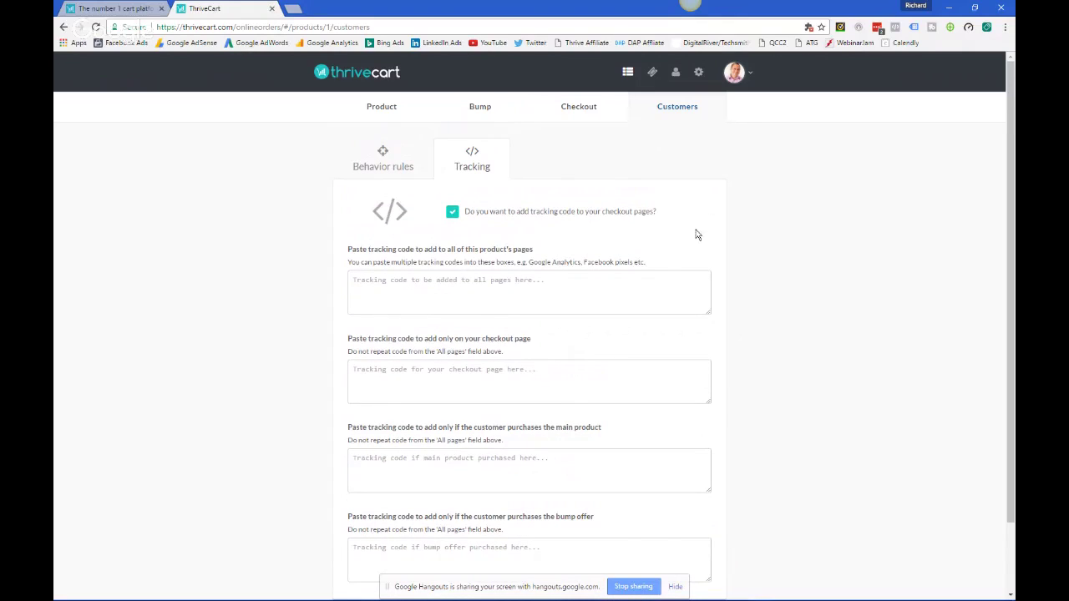
# Return to the Custom HTML behavior rule and set it to trigger when the customer abandons the cart.
pyautogui.click(388, 158)
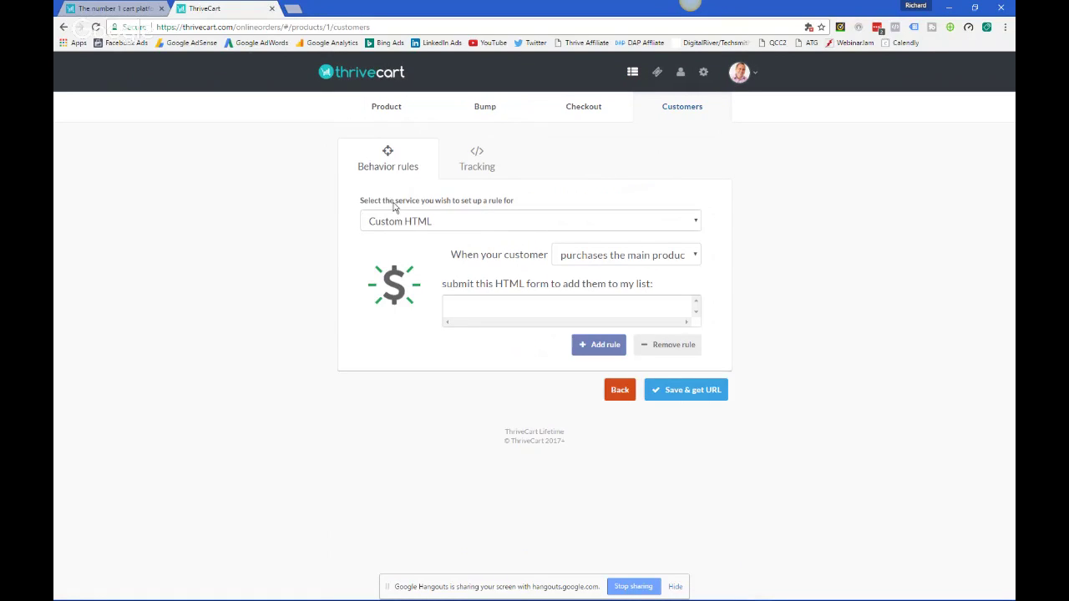
pyautogui.click(444, 221)
pyautogui.click(444, 220)
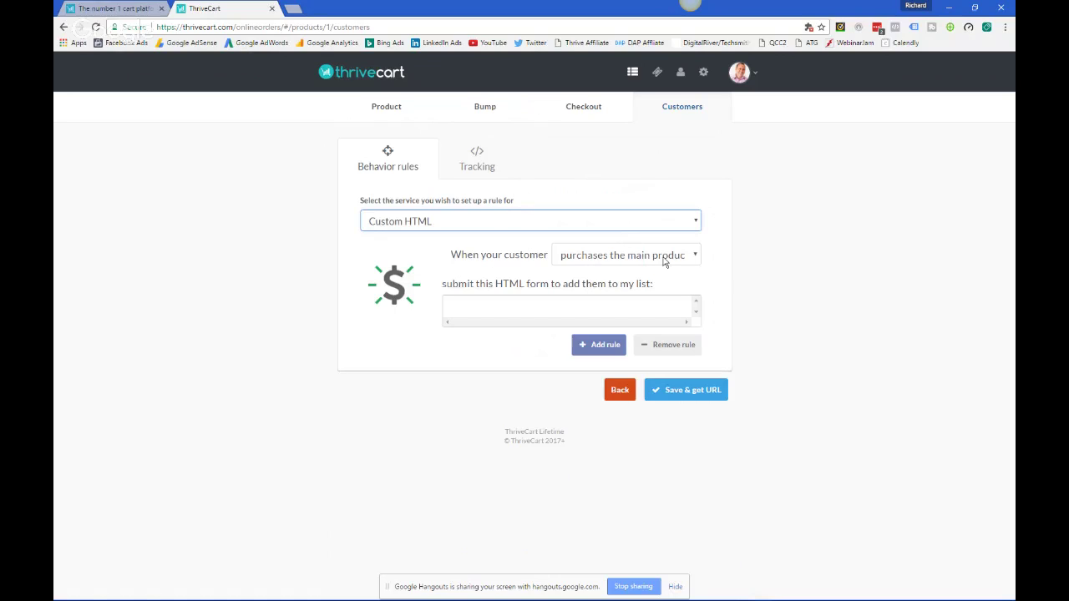
pyautogui.click(697, 316)
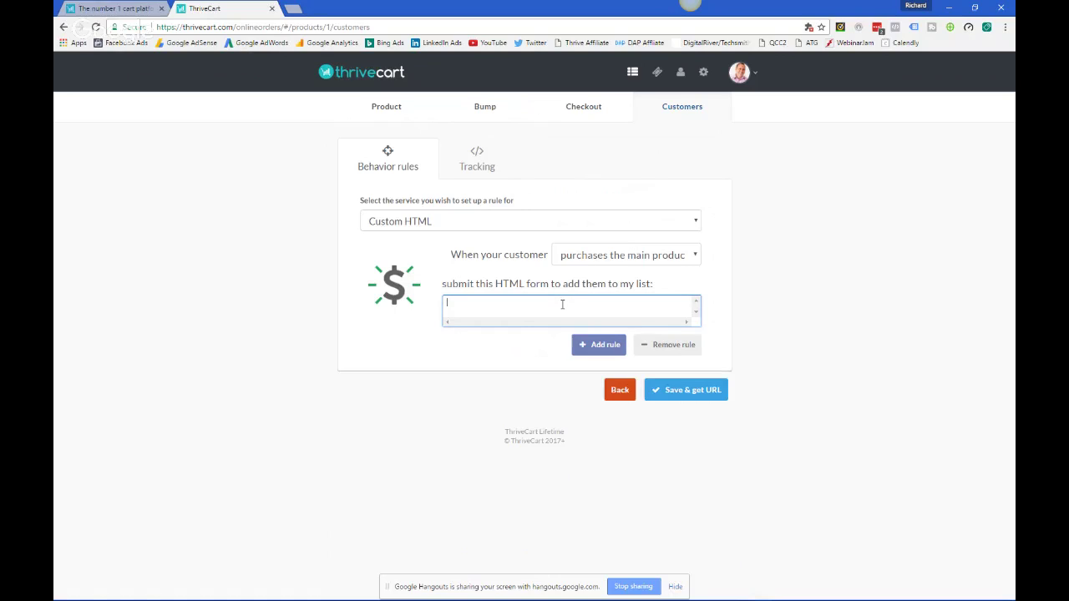
pyautogui.click(676, 263)
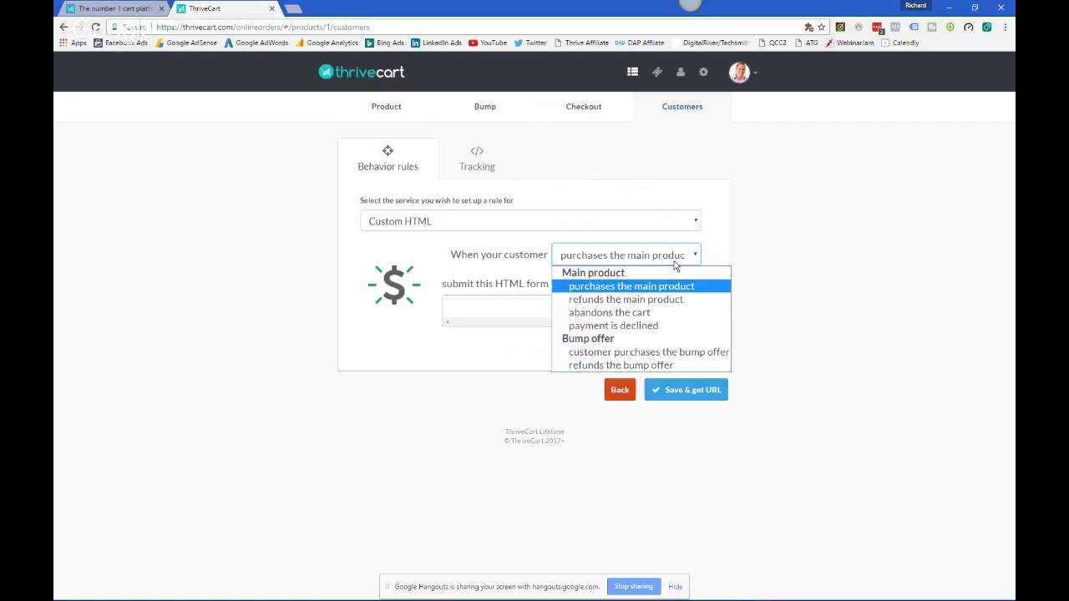
pyautogui.click(606, 314)
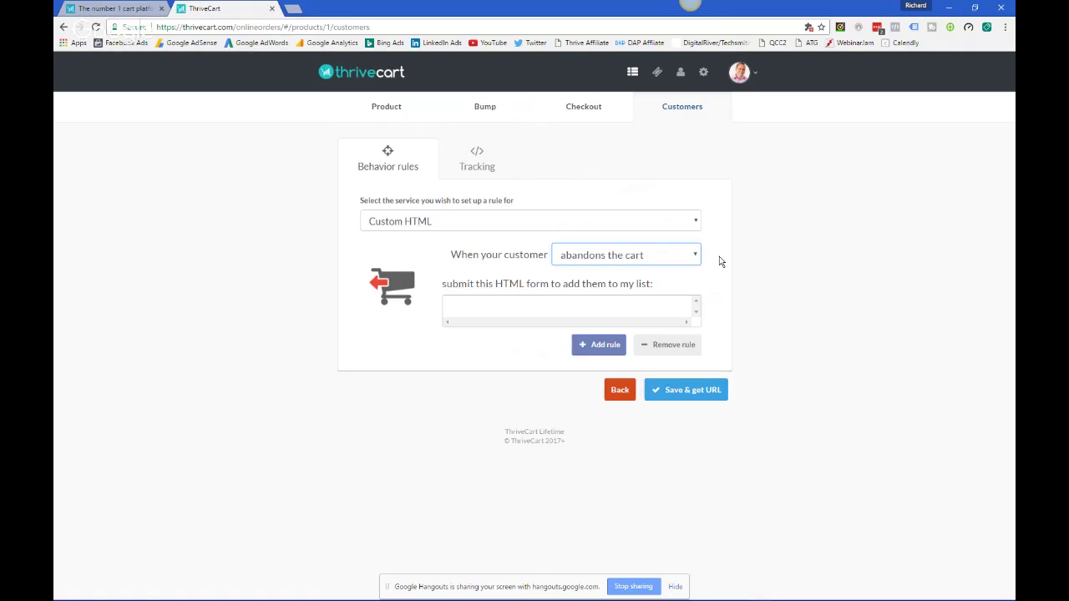
pyautogui.click(621, 313)
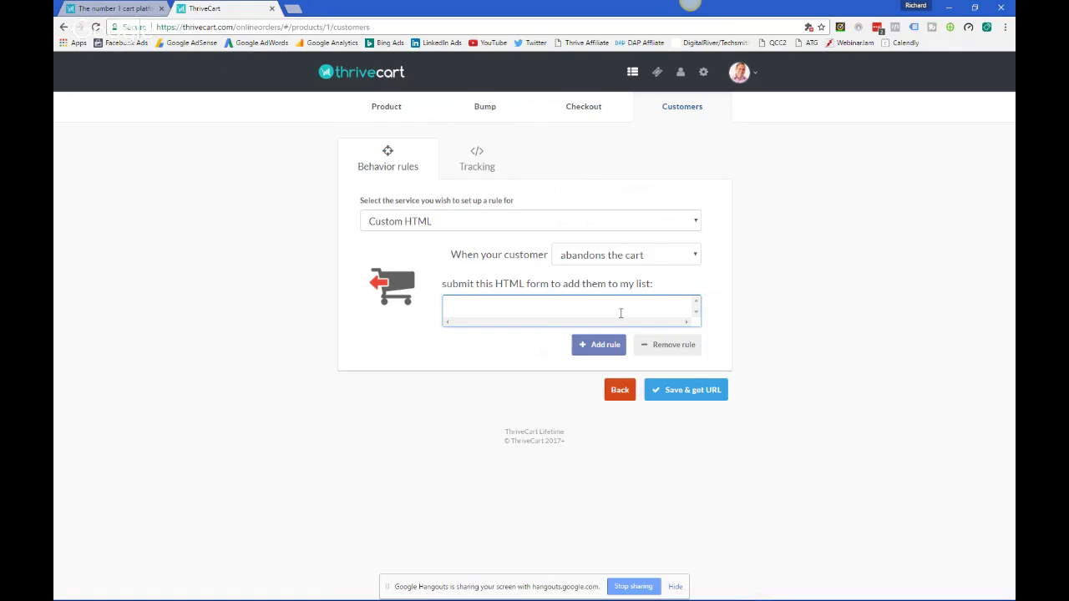
pyautogui.click(645, 264)
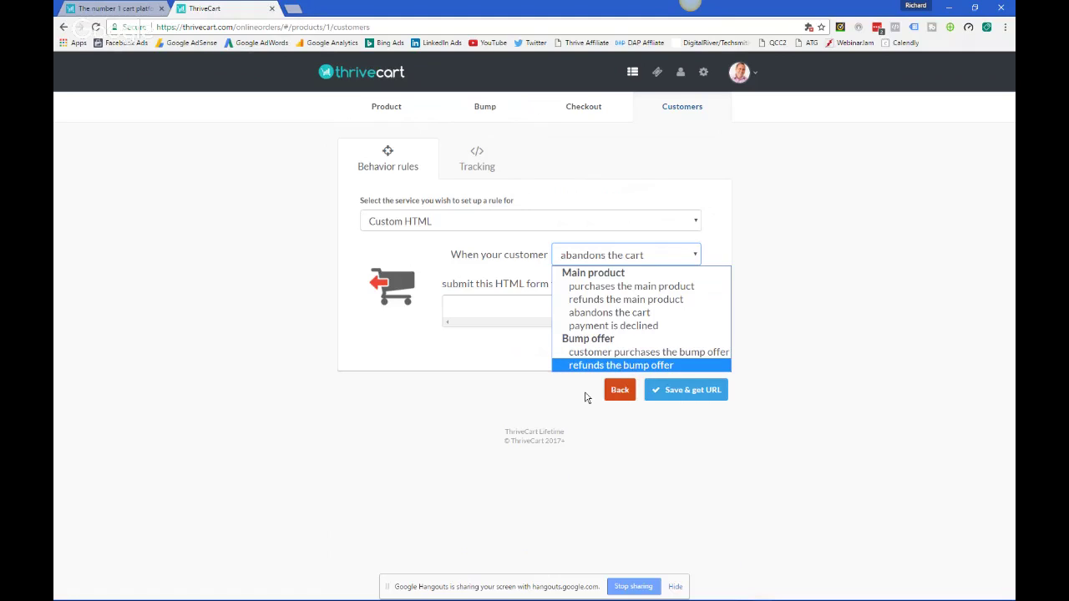
pyautogui.press('Escape')
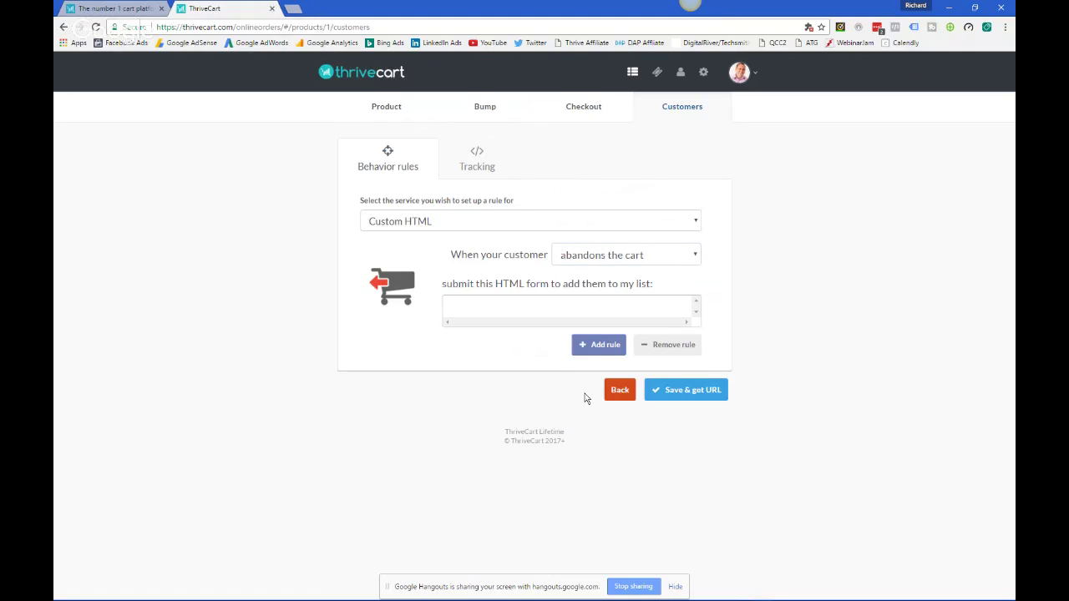
# Save the product to get its URL and open the coupons page.
pyautogui.click(698, 394)
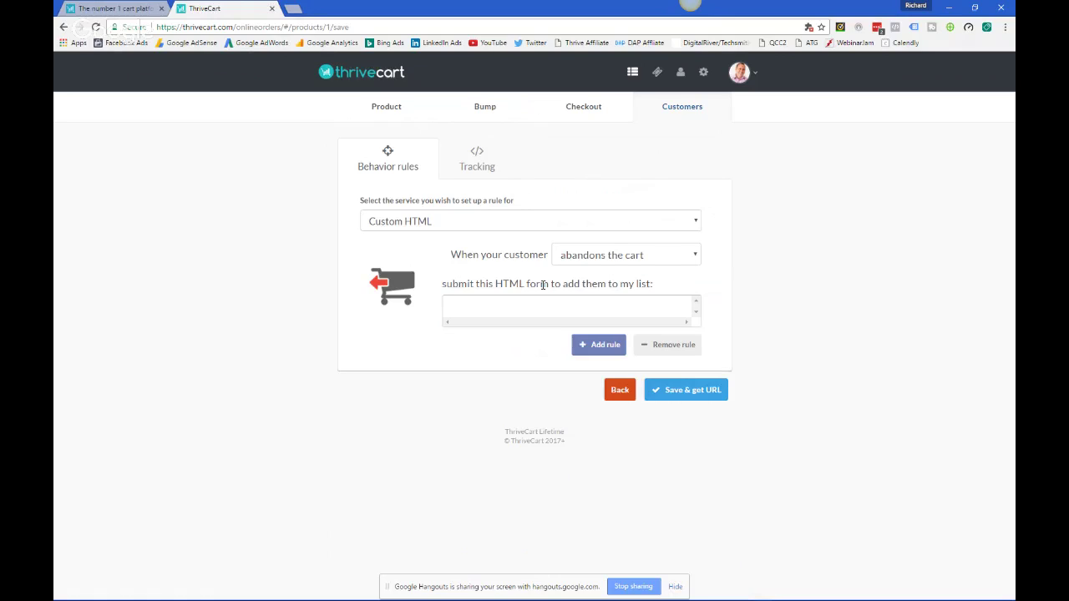
pyautogui.click(657, 75)
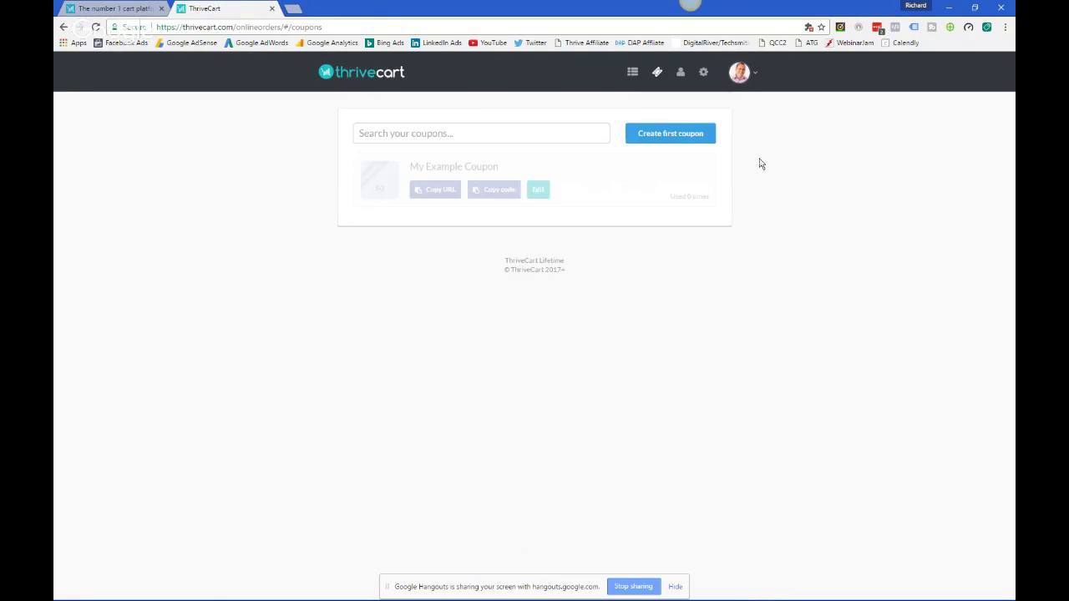
# Go back to the products dashboard and open the untitled product for editing.
pyautogui.click(487, 132)
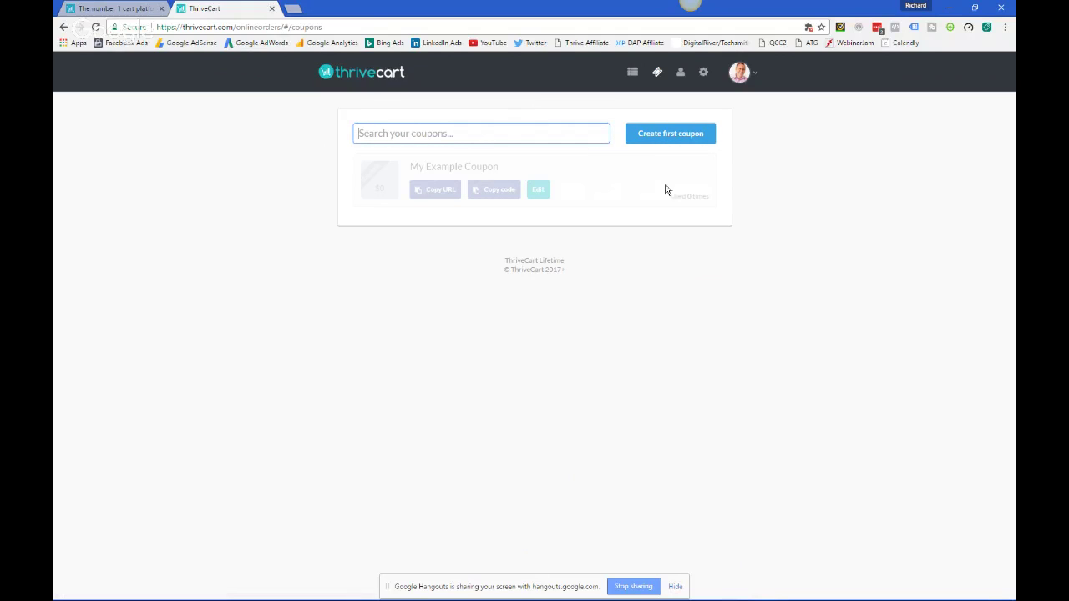
pyautogui.click(715, 132)
pyautogui.click(633, 72)
pyautogui.scroll(-1, 576, 467)
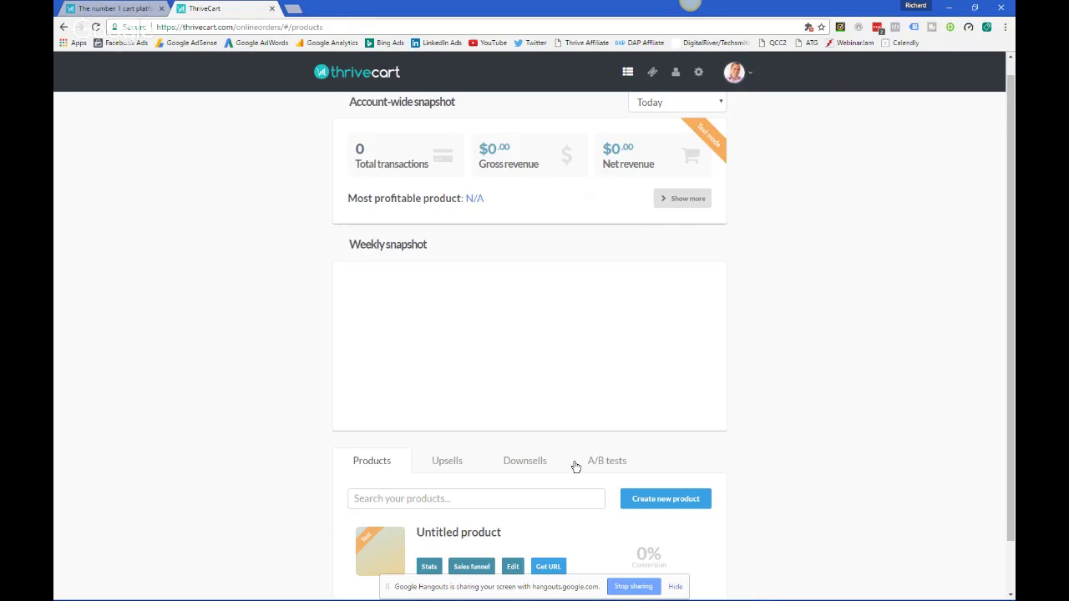
pyautogui.scroll(-1, 575, 467)
pyautogui.click(510, 512)
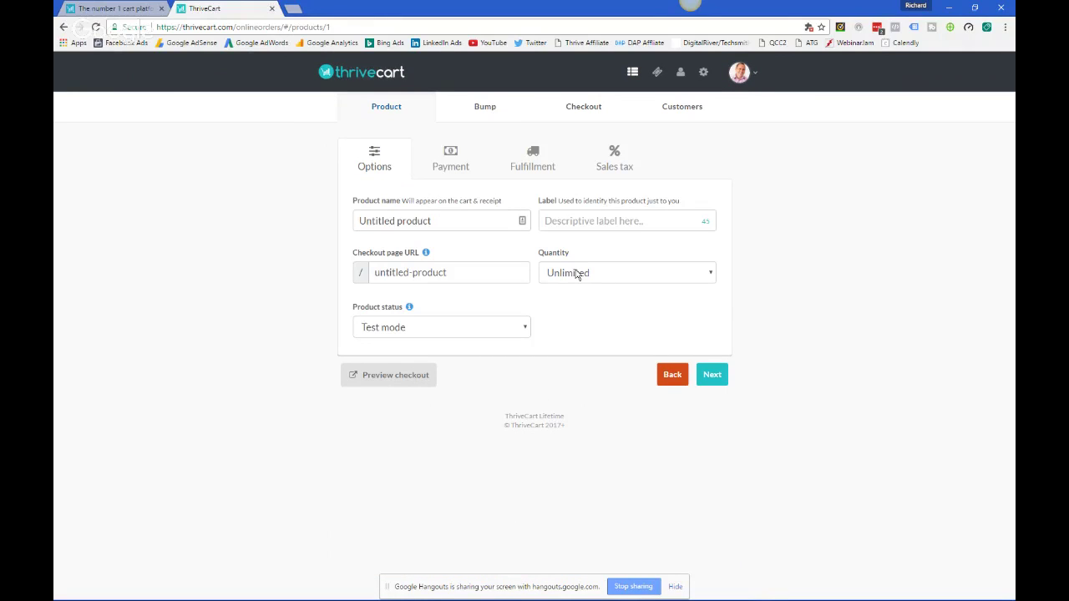
# Open the product's payment settings and give the one-time fee a trial period of 30 days.
pyautogui.click(454, 166)
pyautogui.click(440, 274)
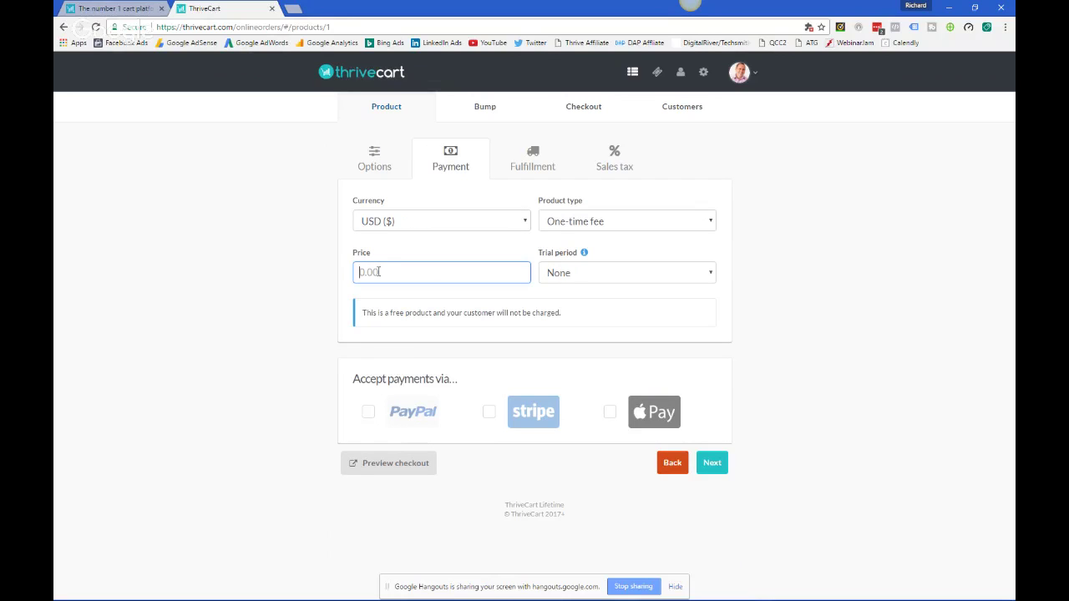
pyautogui.click(576, 274)
pyautogui.click(582, 368)
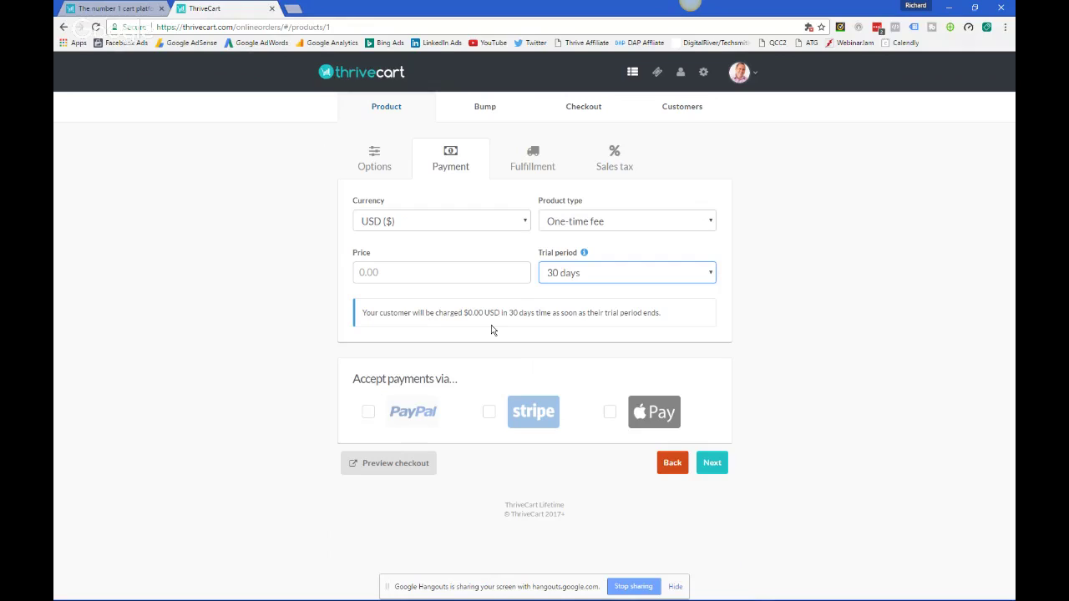
# Change the product type to Subscription with a today's price of 1.00 and a subscription price of 97.00.
pyautogui.click(612, 221)
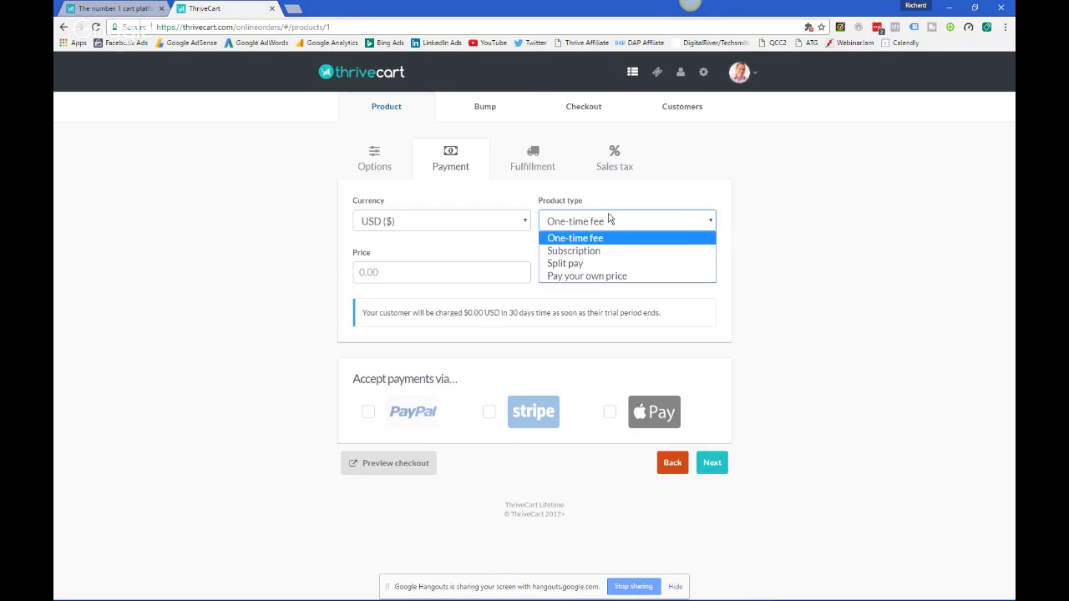
pyautogui.click(586, 252)
pyautogui.click(410, 273)
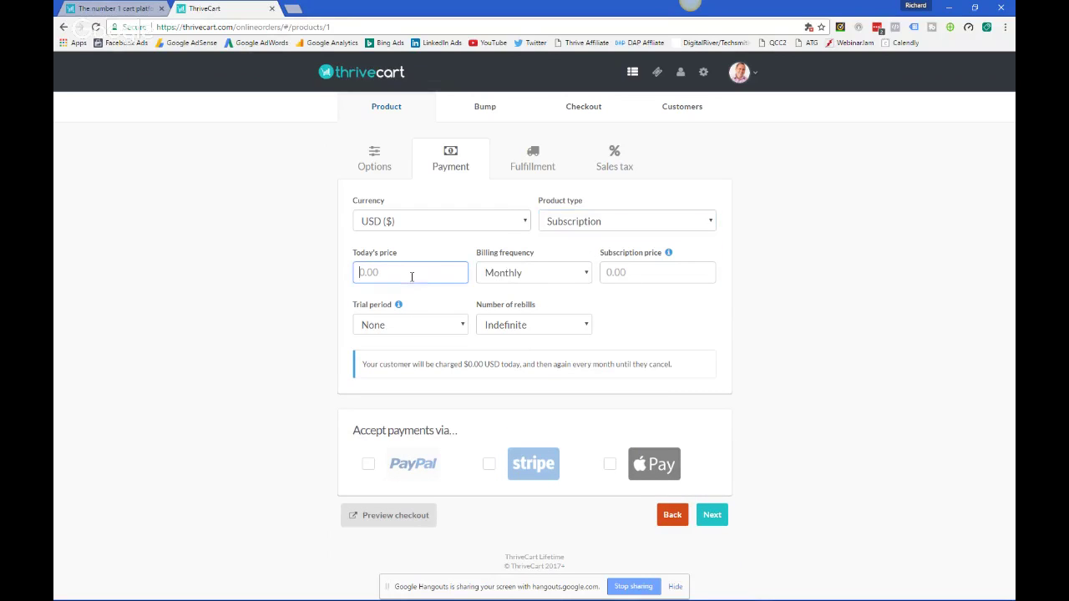
pyautogui.write('.')
pyautogui.press('BackSpace')
pyautogui.write('1.00')
pyautogui.click(524, 277)
pyautogui.click(640, 271)
pyautogui.write('97')
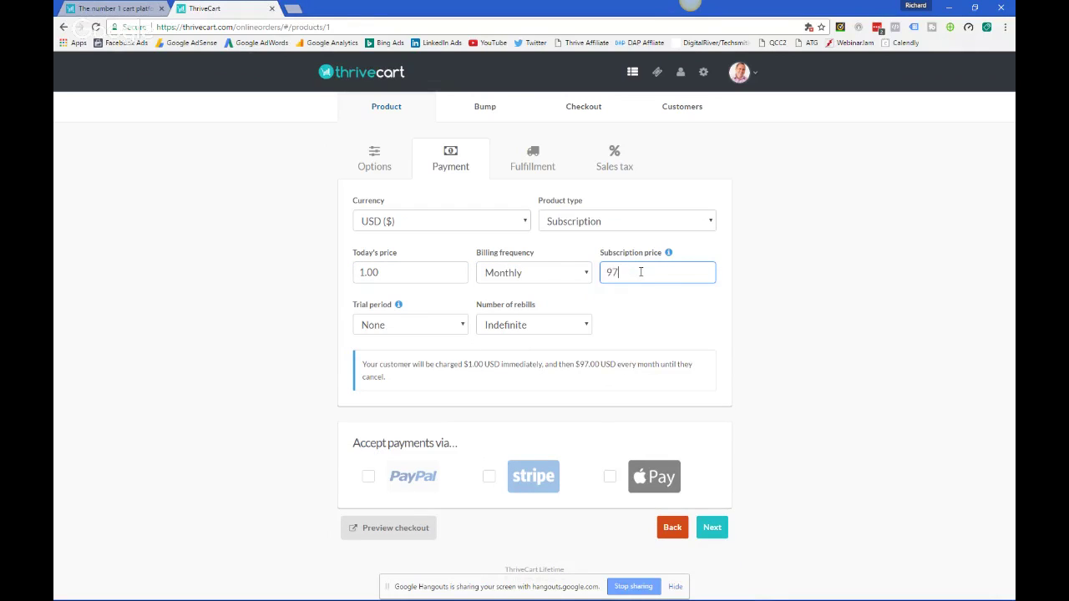
pyautogui.write('.00')
# Set the subscription's trial period to 30 days and check the options for the number of rebills.
pyautogui.click(435, 324)
pyautogui.click(422, 408)
pyautogui.click(407, 333)
pyautogui.click(415, 418)
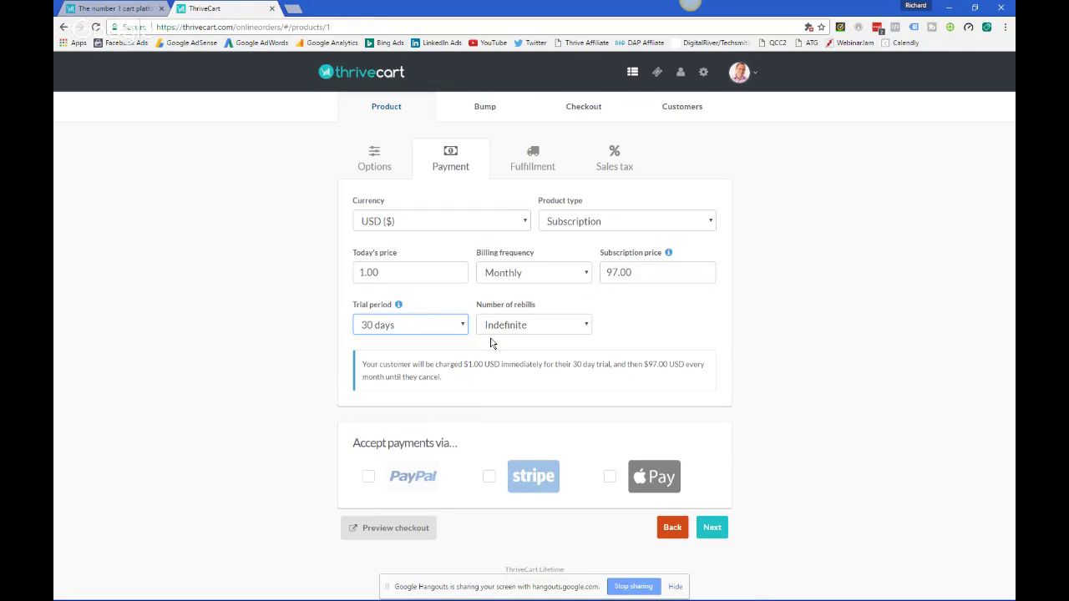
pyautogui.click(514, 328)
pyautogui.click(513, 328)
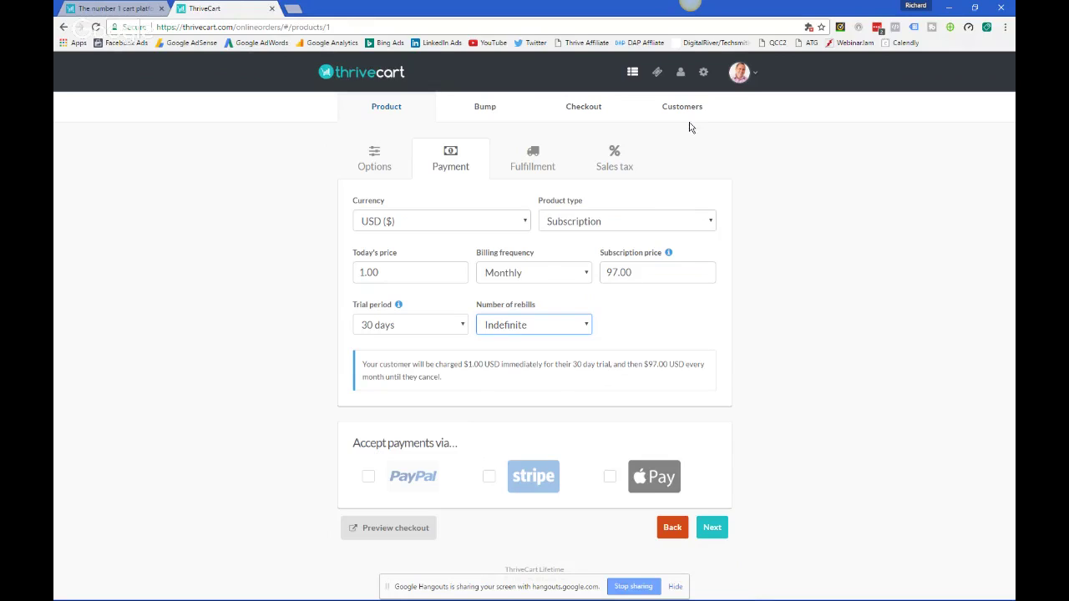
# Open the coupons page and start creating the first coupon.
pyautogui.click(657, 72)
pyautogui.click(588, 134)
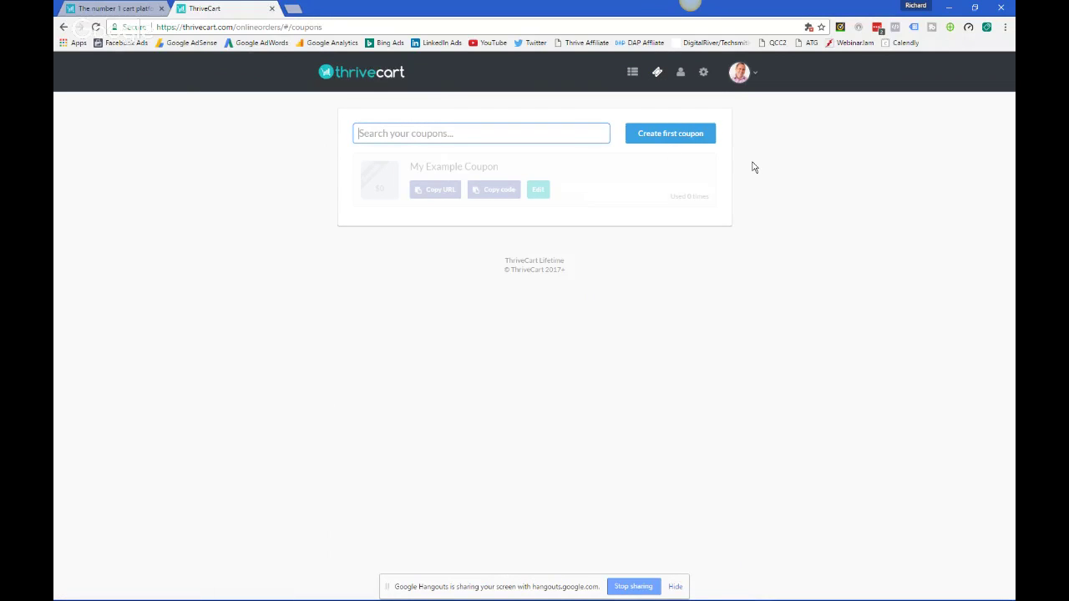
pyautogui.click(664, 139)
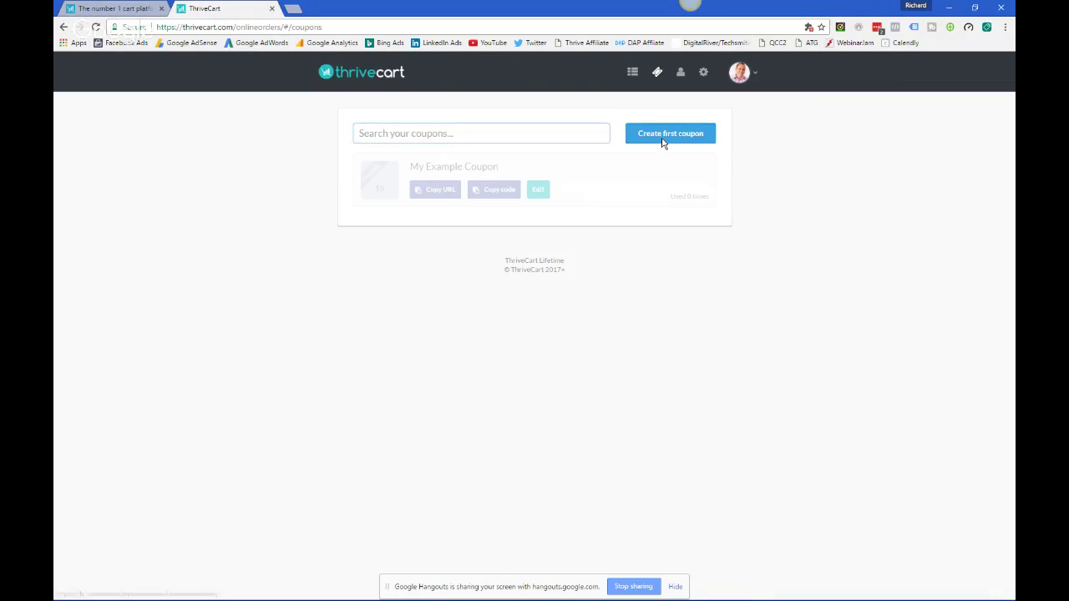
pyautogui.click(493, 192)
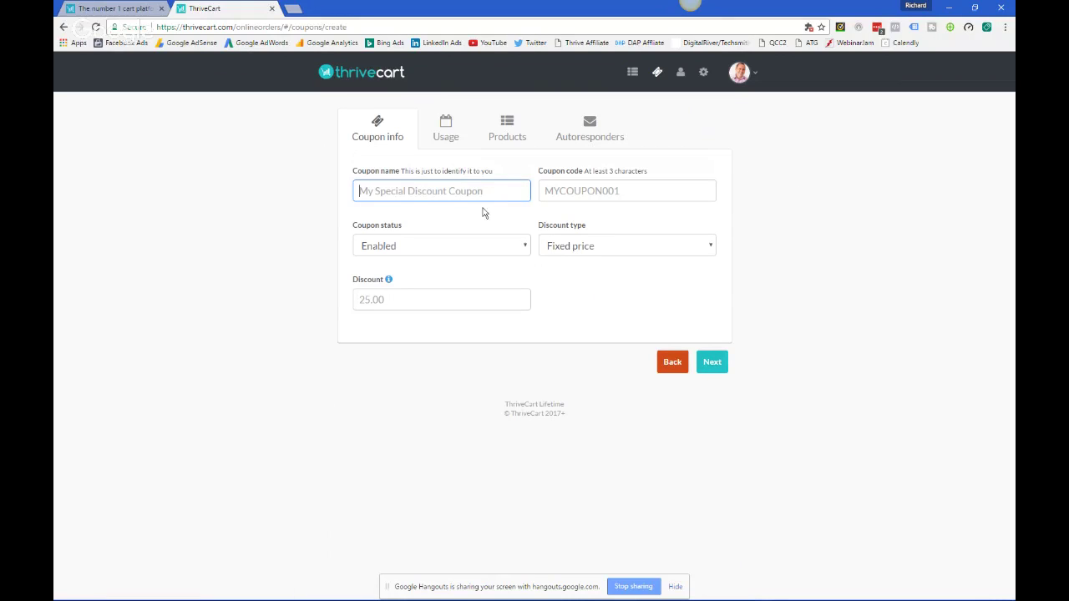
# Set the coupon status to Disabled and try the Percentage discount type before choosing Fixed price.
pyautogui.click(387, 249)
pyautogui.click(397, 267)
pyautogui.click(640, 245)
pyautogui.click(604, 277)
pyautogui.click(600, 246)
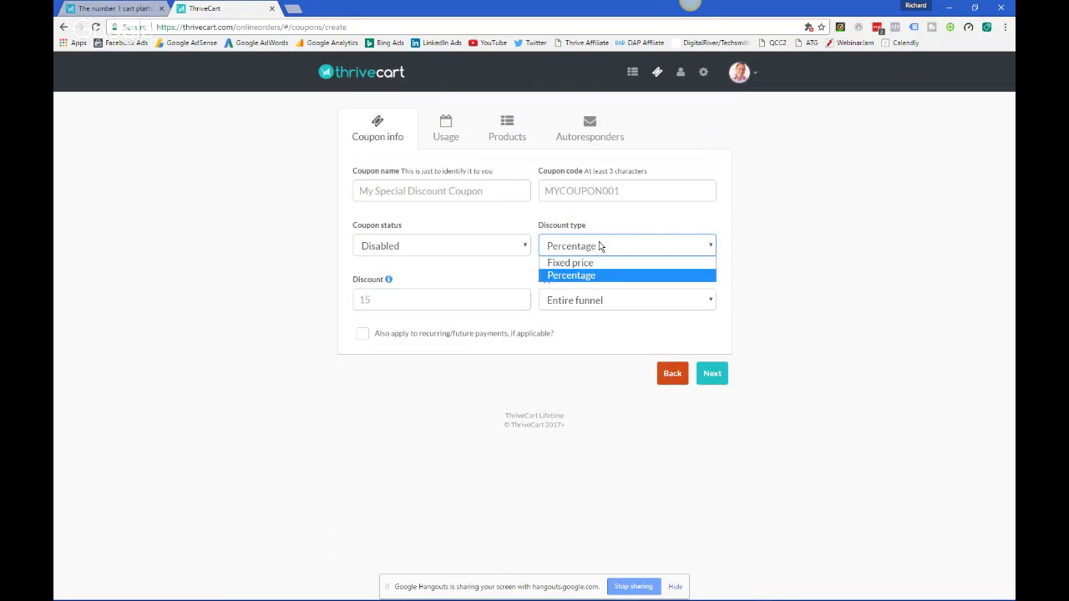
pyautogui.click(598, 261)
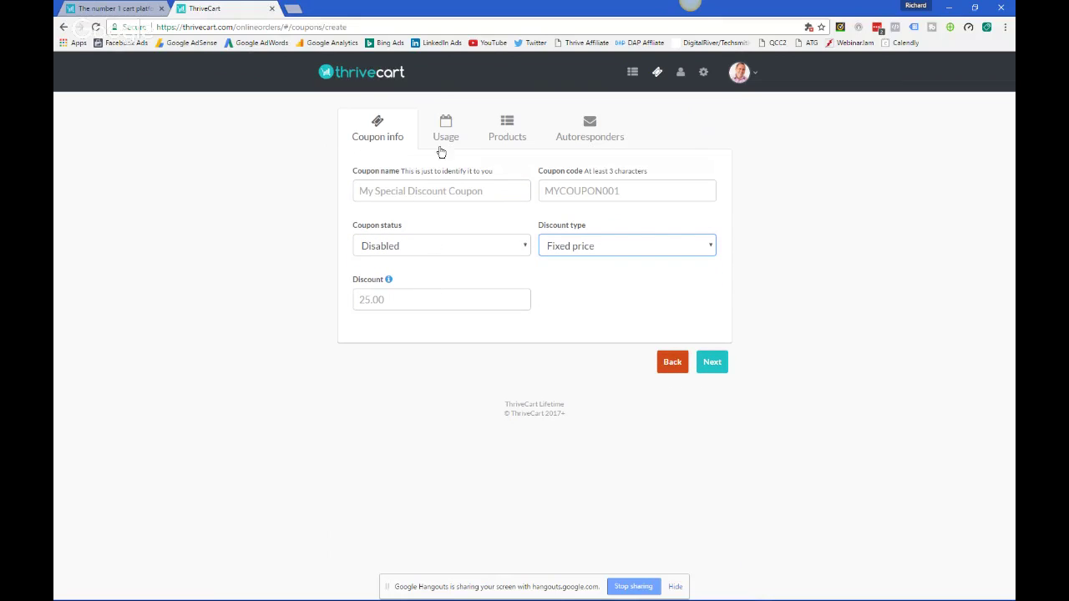
# Look through the coupon's usage, product and autoresponder settings.
pyautogui.click(445, 137)
pyautogui.click(501, 136)
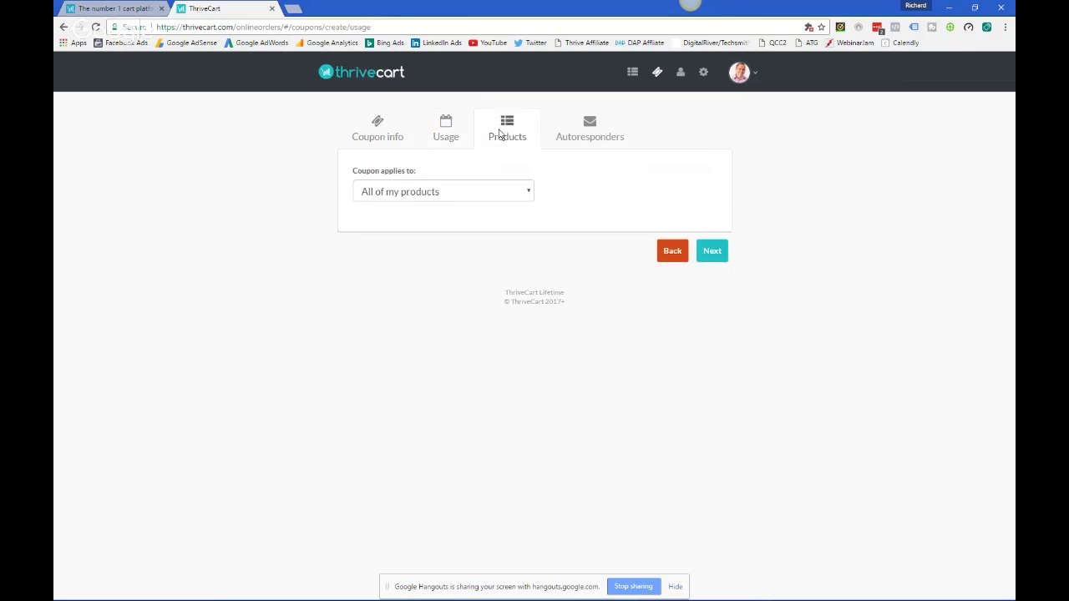
pyautogui.click(588, 131)
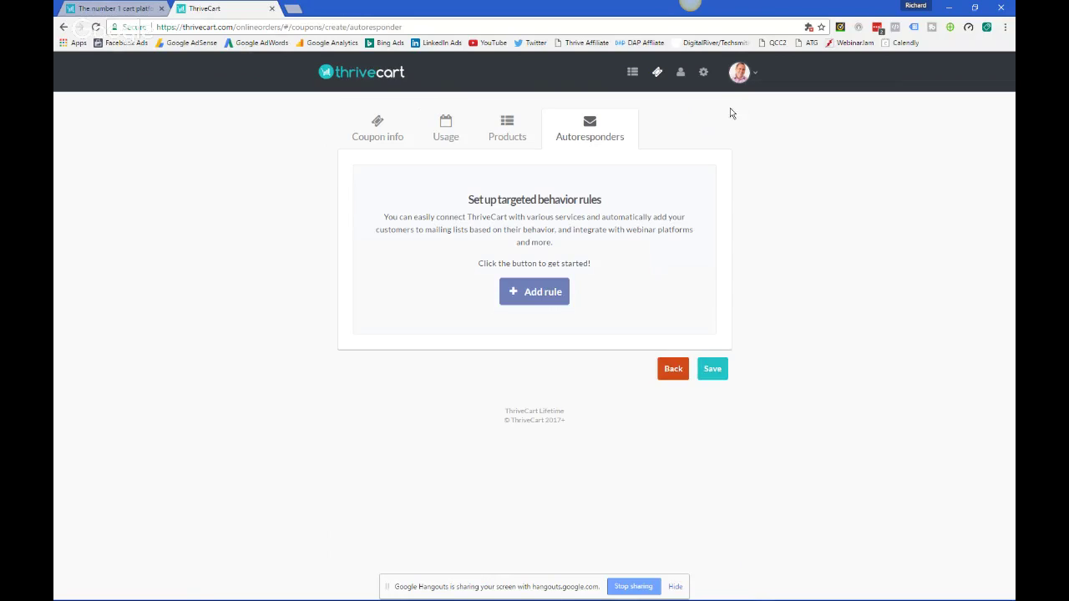
# View the customer orders page and the settings overview with integrations, API, tax and blacklist categories.
pyautogui.click(681, 72)
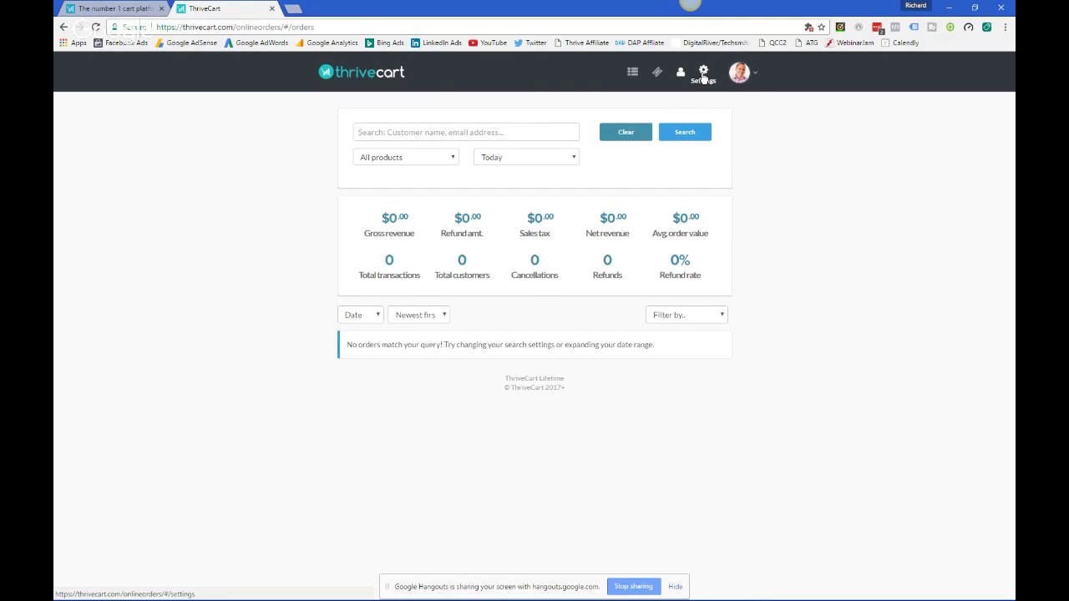
pyautogui.click(702, 74)
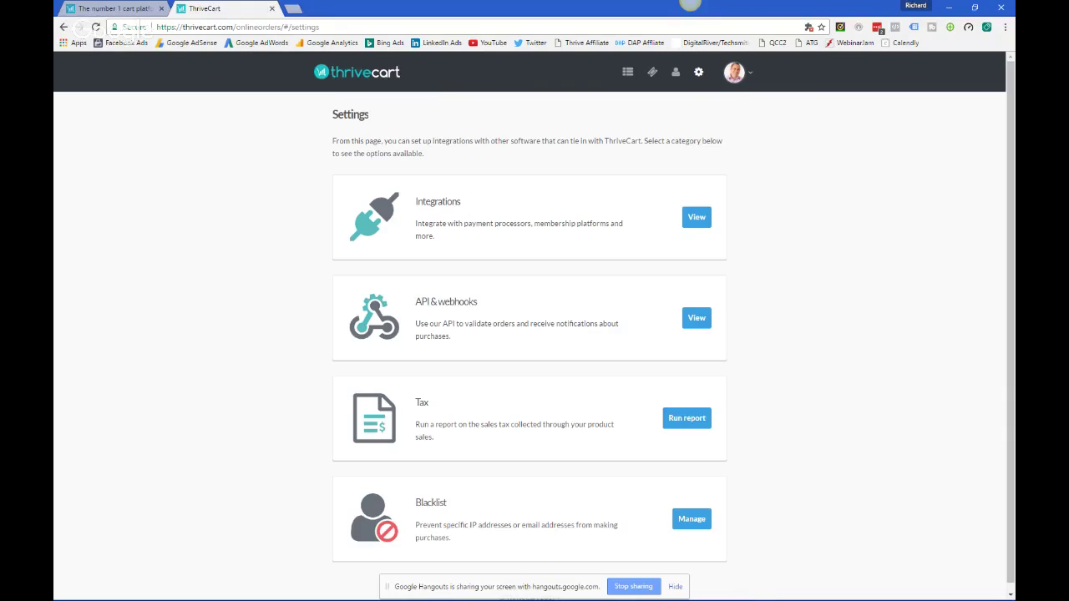
pyautogui.click(690, 4)
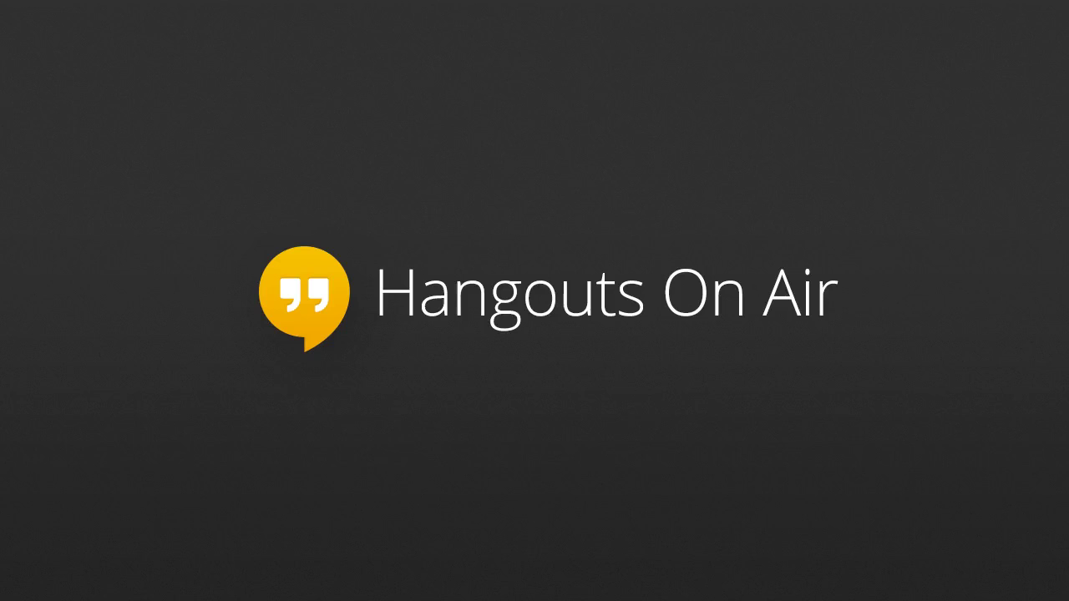